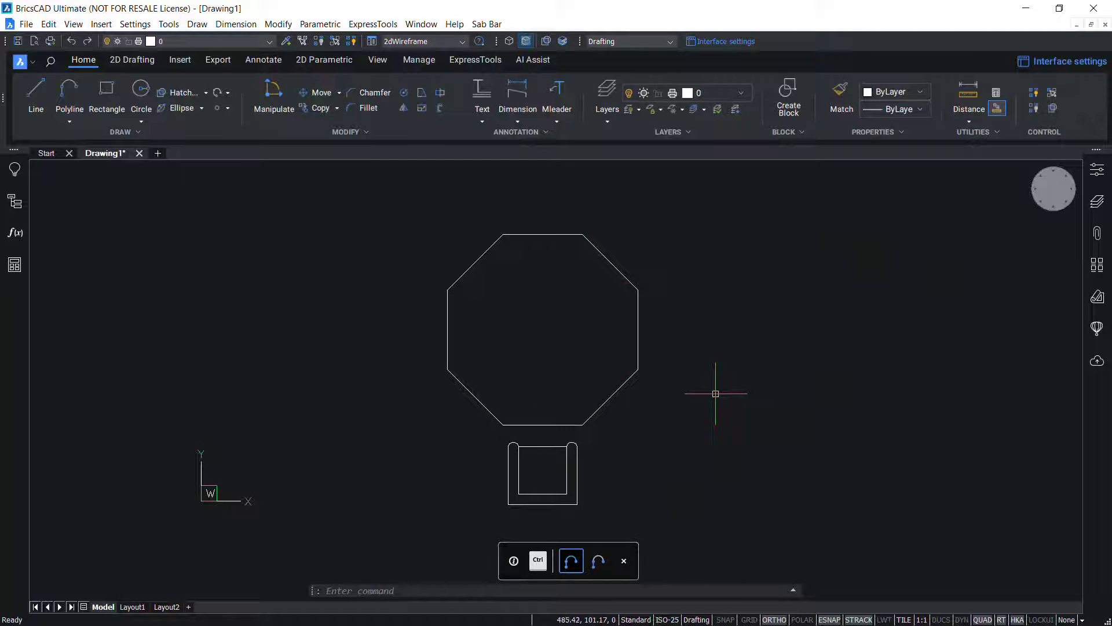
Start a new block named TAB_CHR and window-select the octagon and U-shaped outline
{"action": "left_click", "coordinate": [791, 106]}
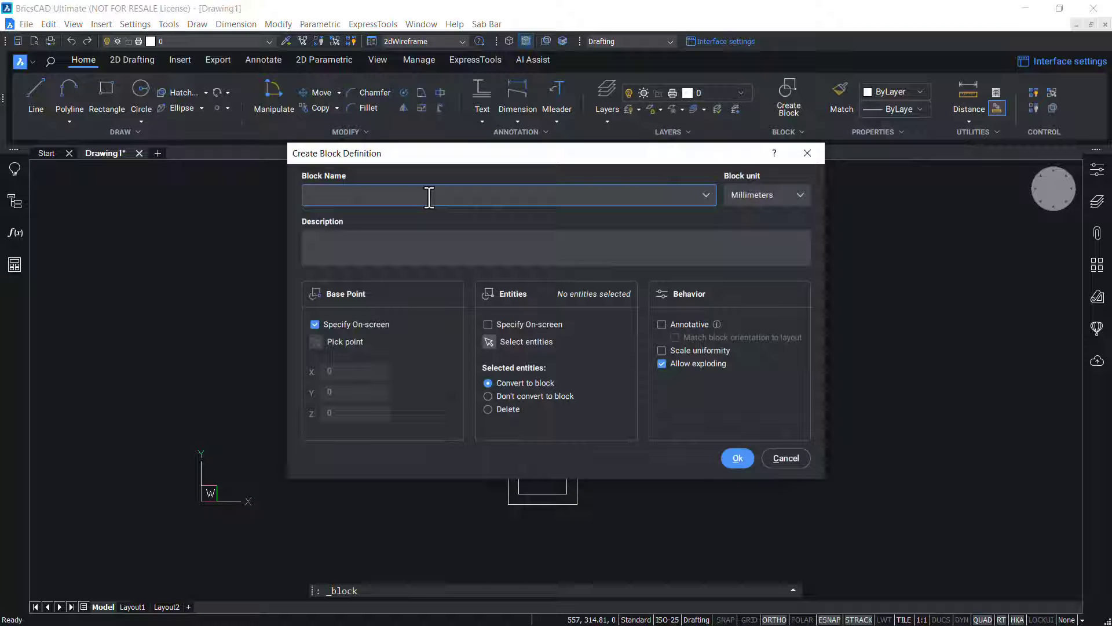
{"action": "type", "text": "TAB_CHR"}
{"action": "left_click", "coordinate": [492, 341]}
{"action": "left_click", "coordinate": [410, 185]}
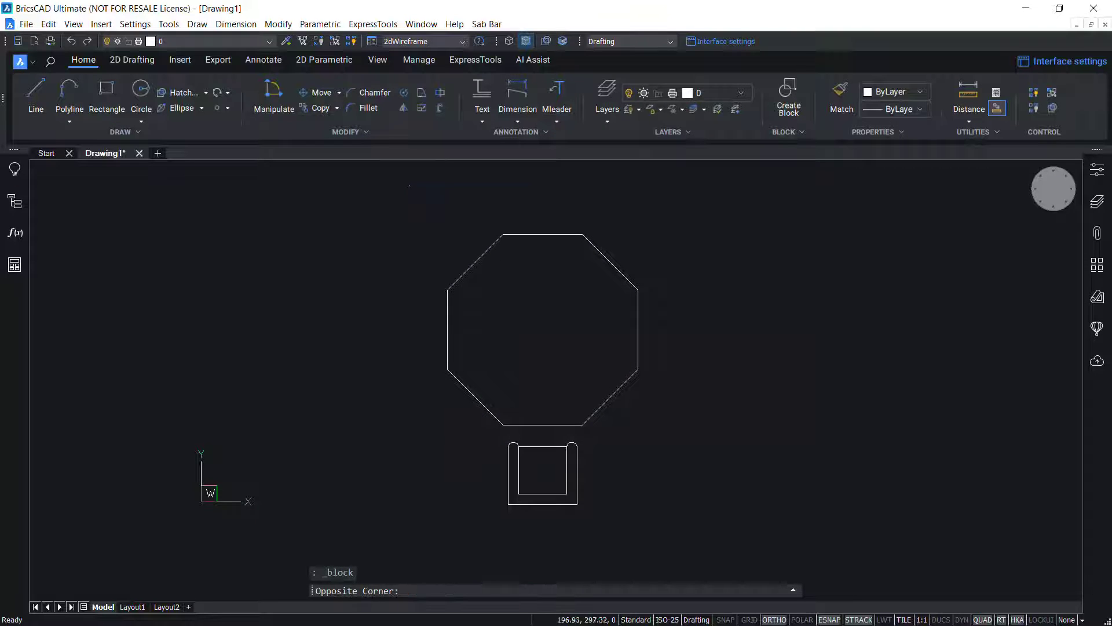
{"action": "left_click", "coordinate": [676, 539]}
{"action": "key", "text": "Return"}
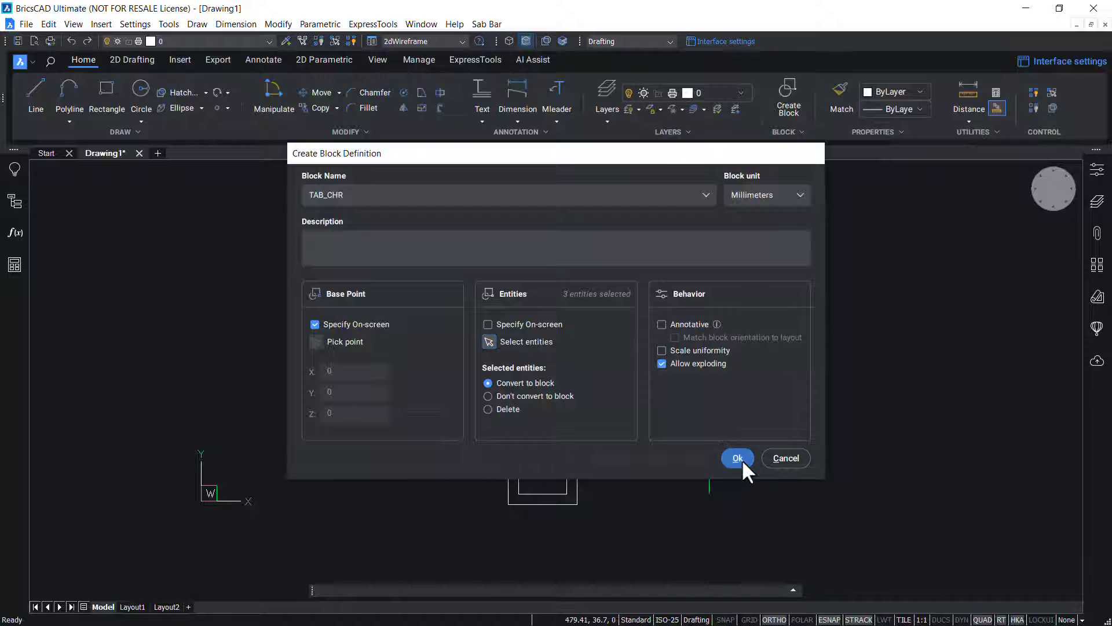
Create the TAB_CHR block definition without inserting a copy, then check the new block
{"action": "left_click", "coordinate": [742, 459]}
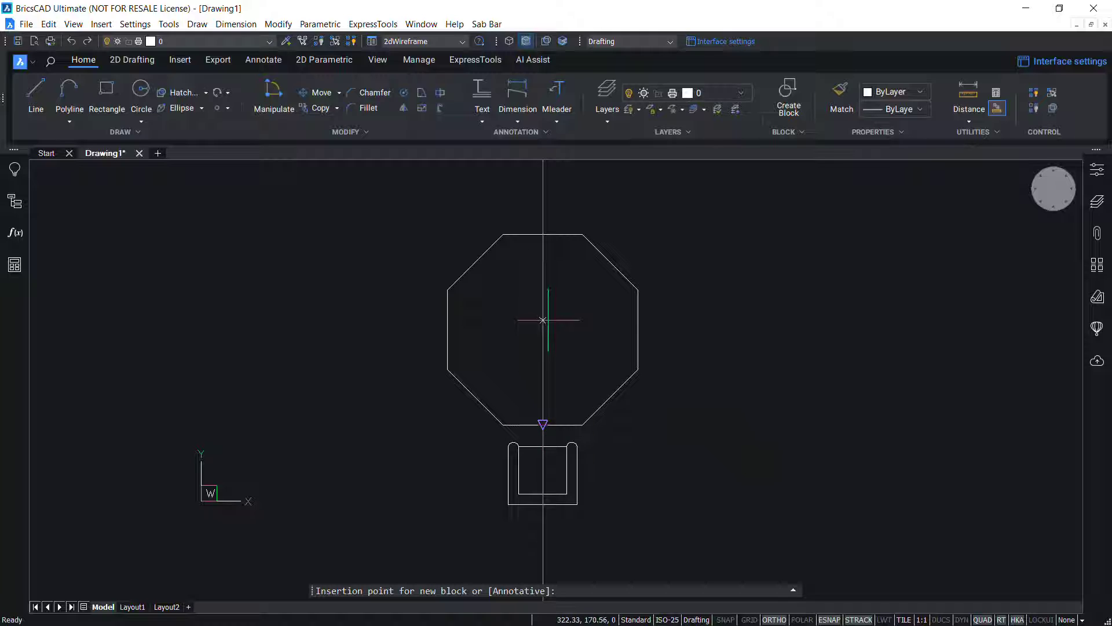
{"action": "key", "text": "Escape"}
{"action": "key", "text": "Escape"}
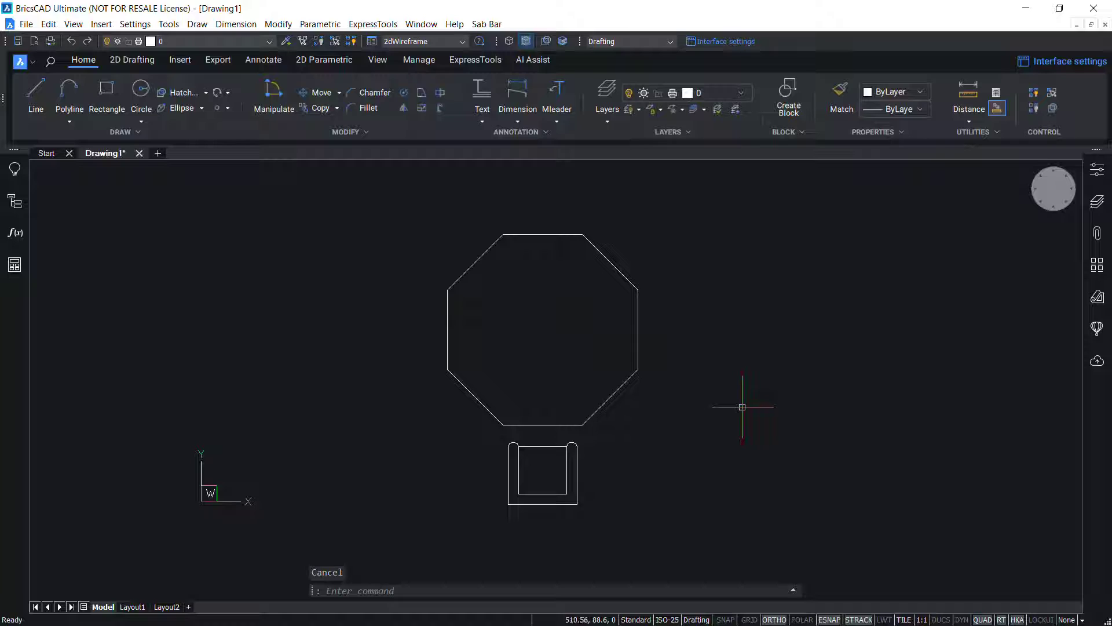
{"action": "left_click", "coordinate": [625, 385]}
{"action": "key", "text": "Escape"}
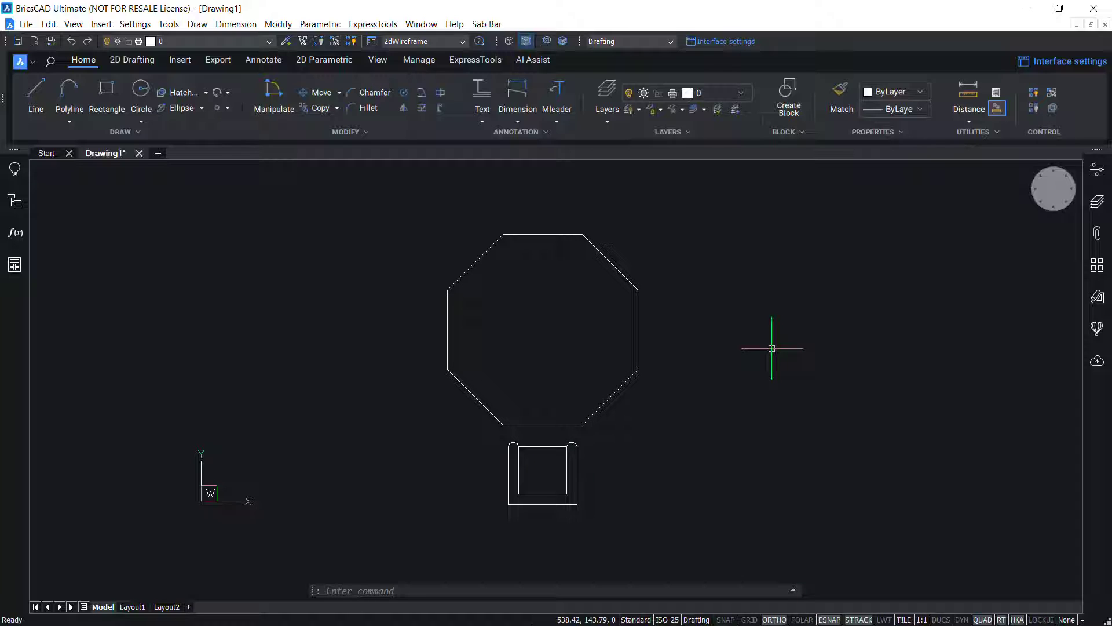
Open the TAB_CHR block in the Block Editor and check its U-shaped outline
{"action": "double_click", "coordinate": [618, 390]}
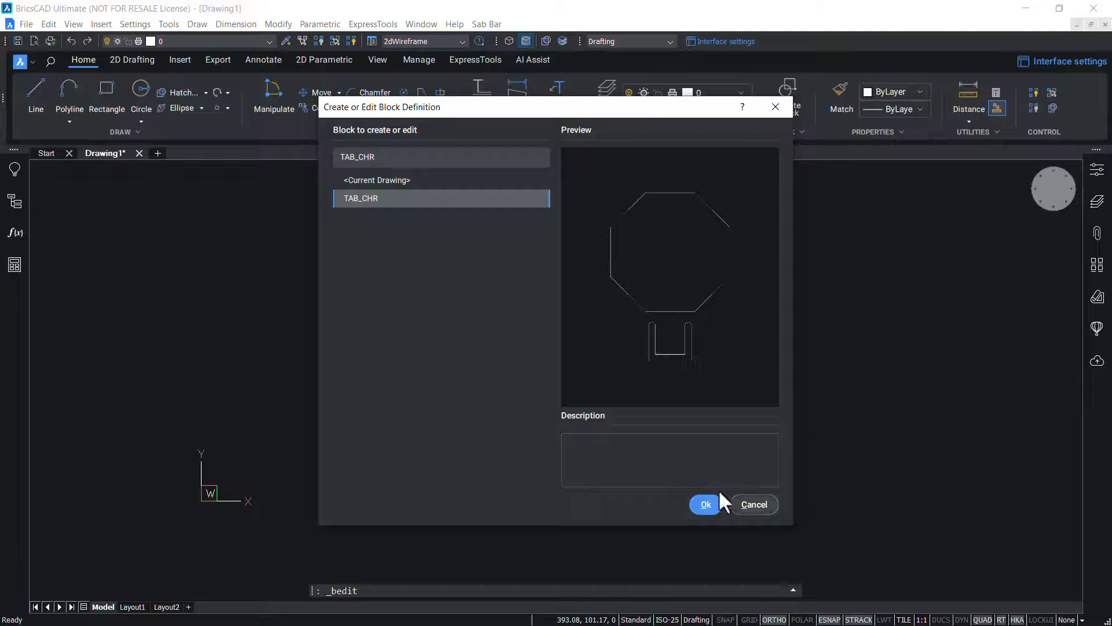
{"action": "left_click", "coordinate": [707, 507]}
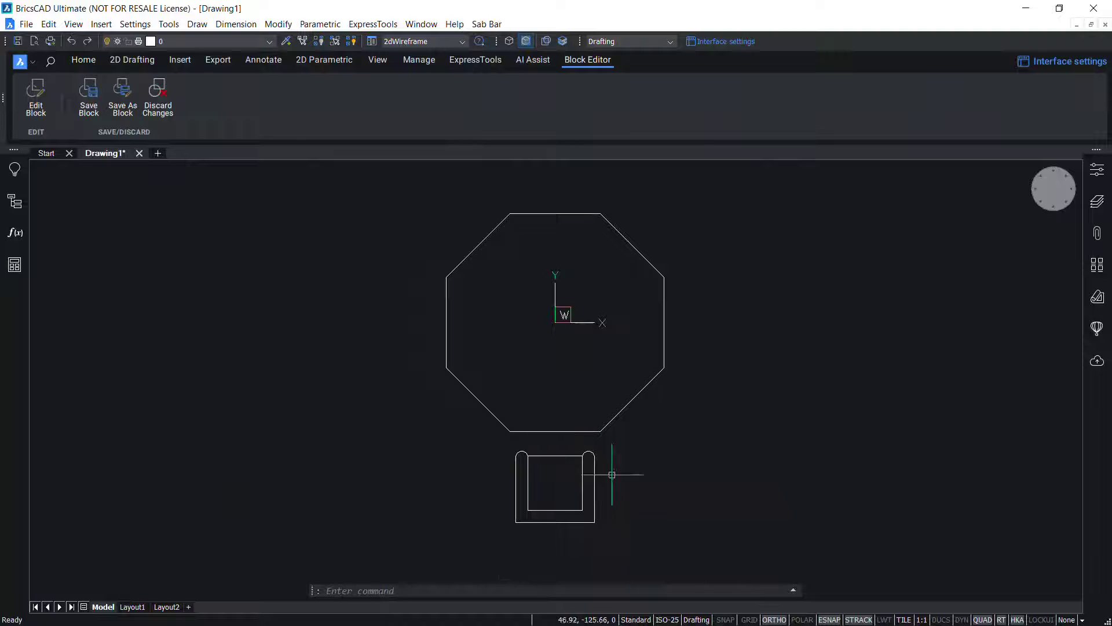
{"action": "left_click", "coordinate": [595, 481]}
{"action": "key", "text": "Escape"}
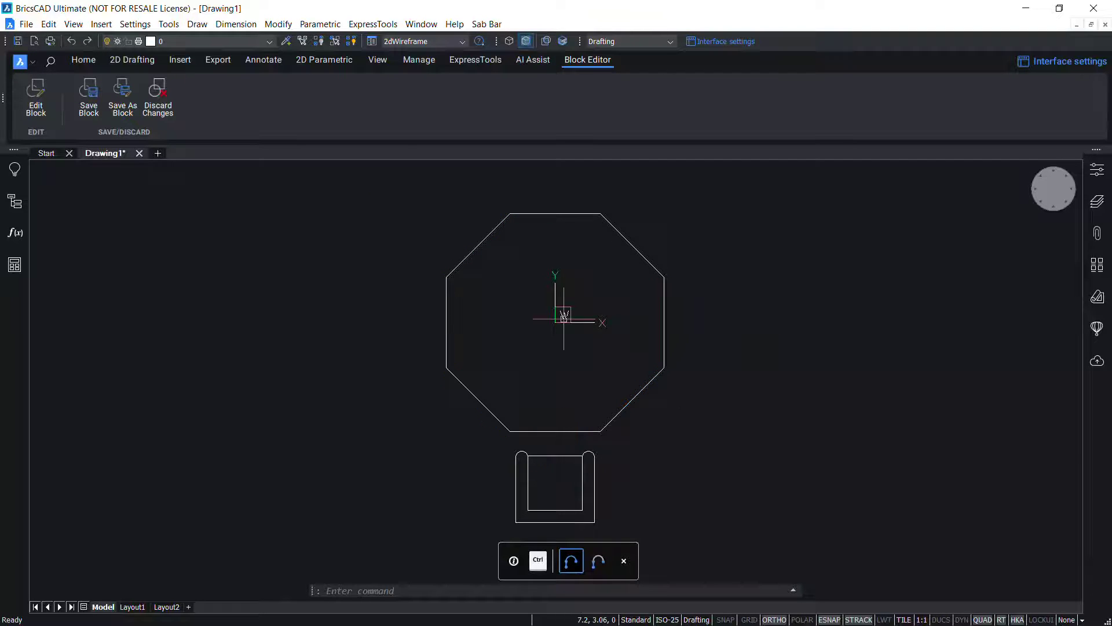
Add a Move operation from the octagon centre to the U's top midpoint, affecting the U's two outlines
{"action": "left_click", "coordinate": [322, 59]}
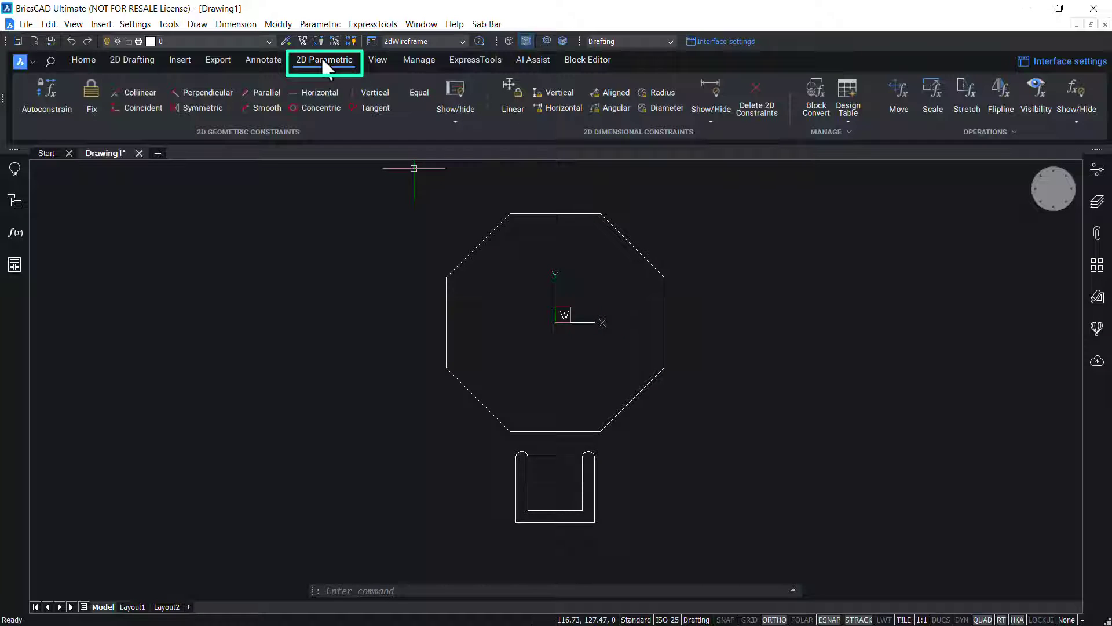
{"action": "left_click", "coordinate": [896, 96]}
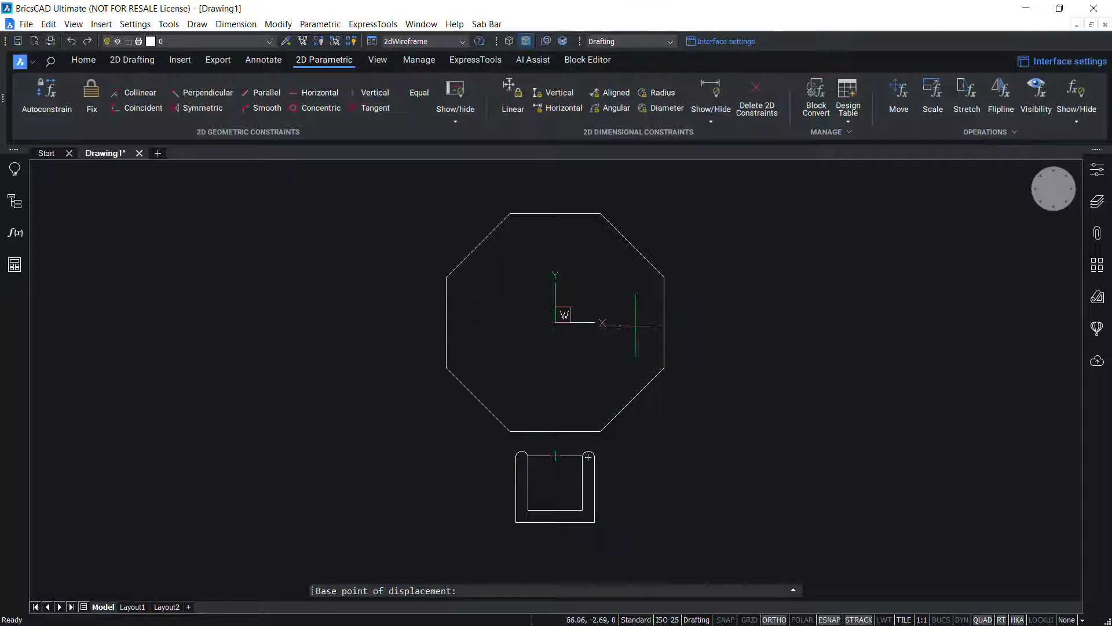
{"action": "left_click", "coordinate": [556, 326]}
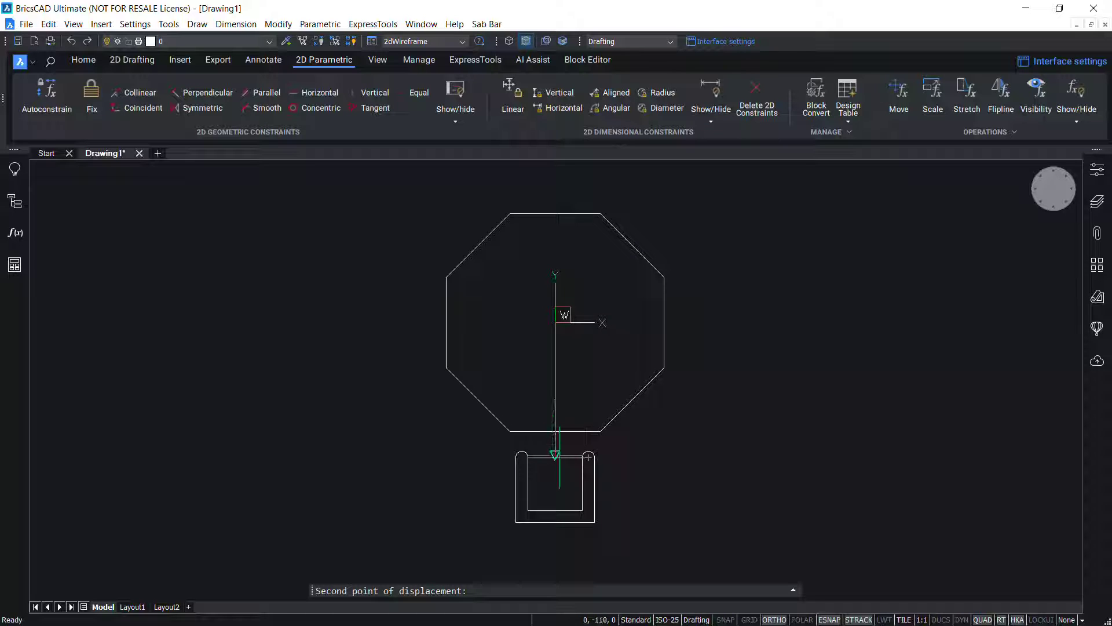
{"action": "left_click", "coordinate": [555, 455]}
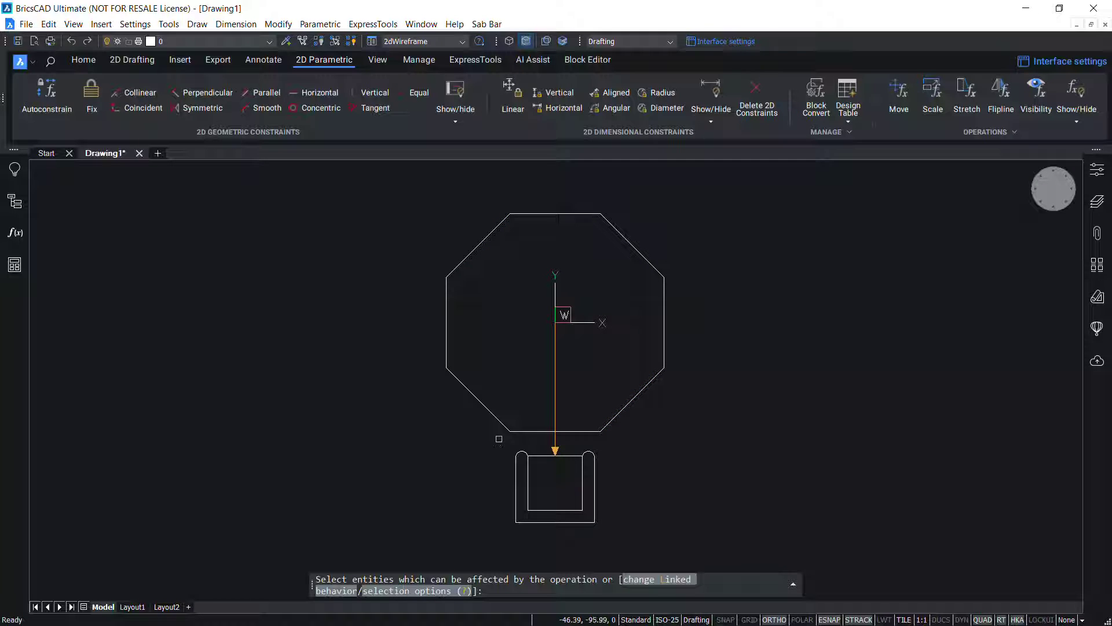
{"action": "left_click", "coordinate": [504, 442]}
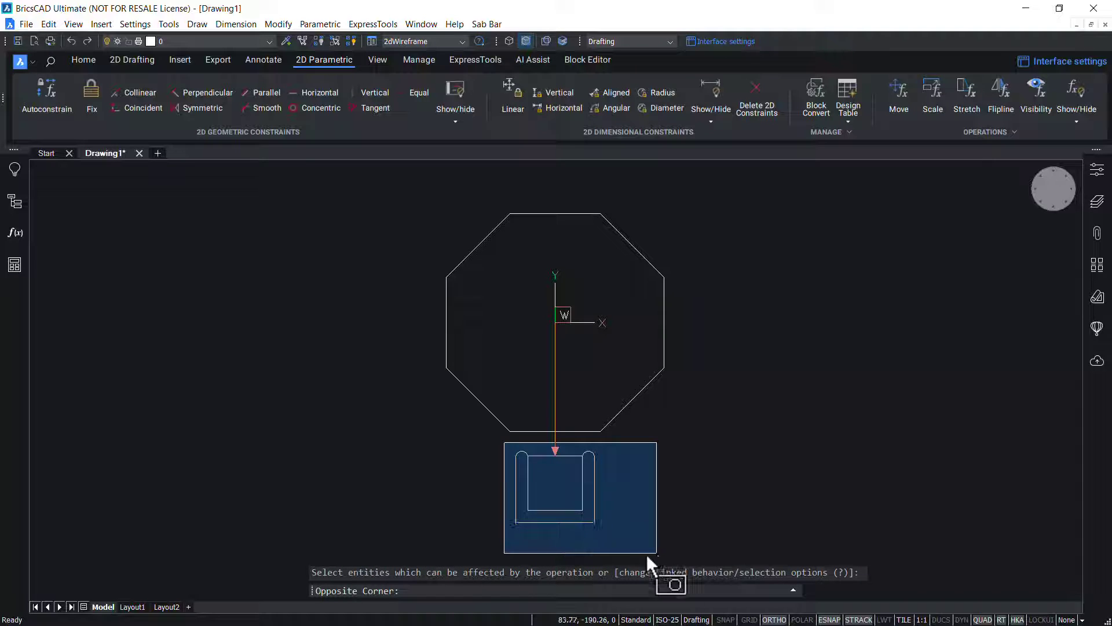
{"action": "left_click", "coordinate": [618, 547]}
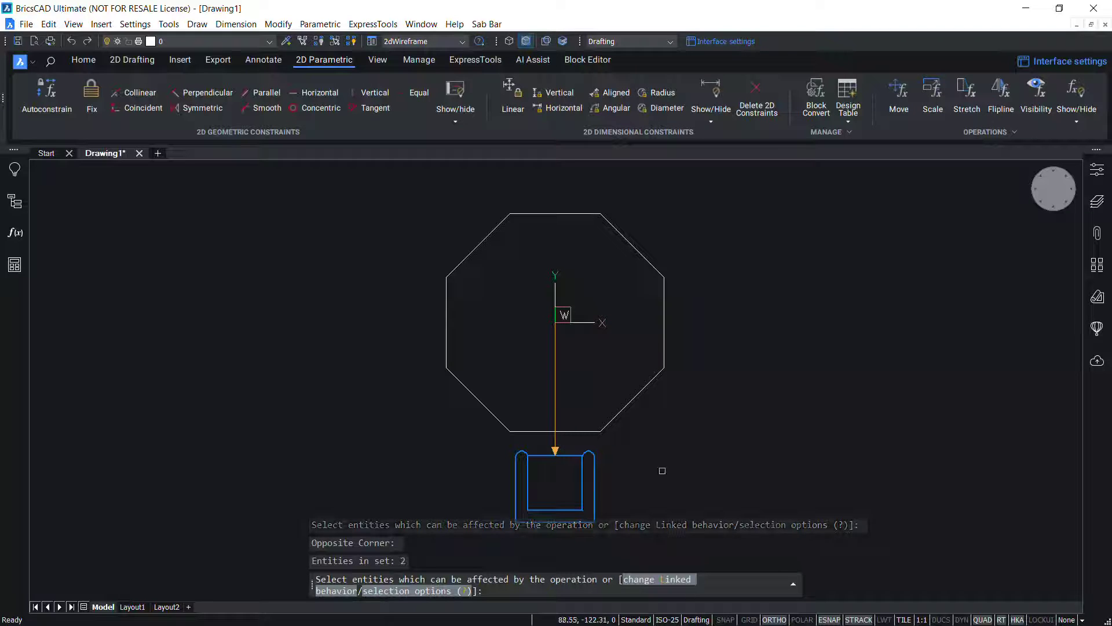
{"action": "key", "text": "Return"}
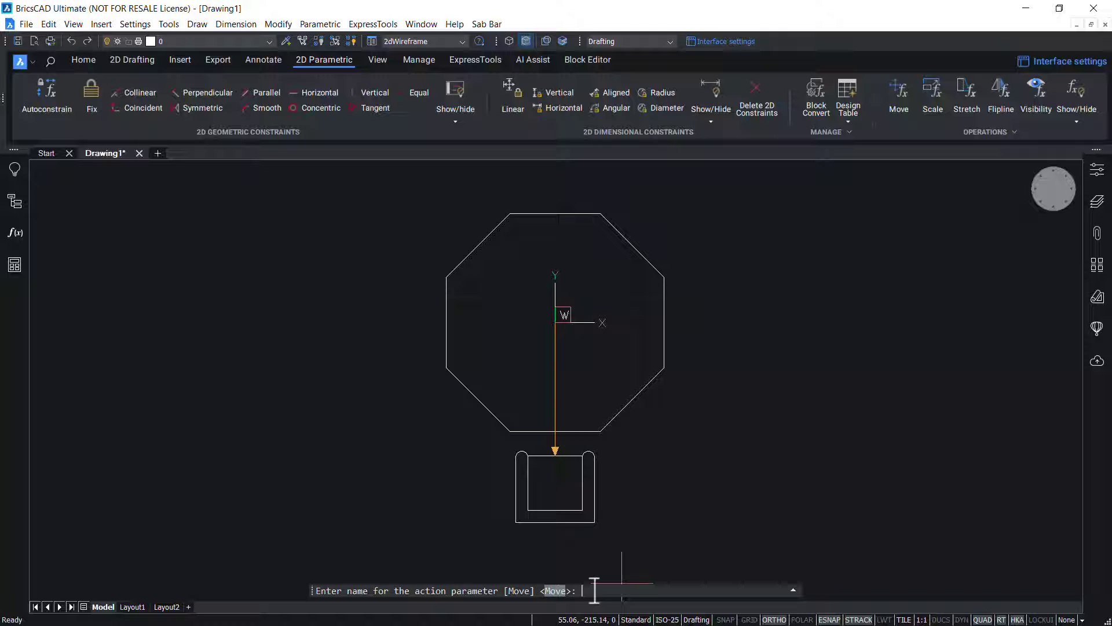
Name the move parameter CHR_Move, valued 110, and open the Parameters Manager
{"action": "type", "text": "CHR_Move"}
{"action": "key", "text": "Return"}
{"action": "scroll", "coordinate": [591, 410], "scroll_direction": "up", "scroll_amount": 3}
{"action": "scroll", "coordinate": [557, 358], "scroll_direction": "up", "scroll_amount": 2}
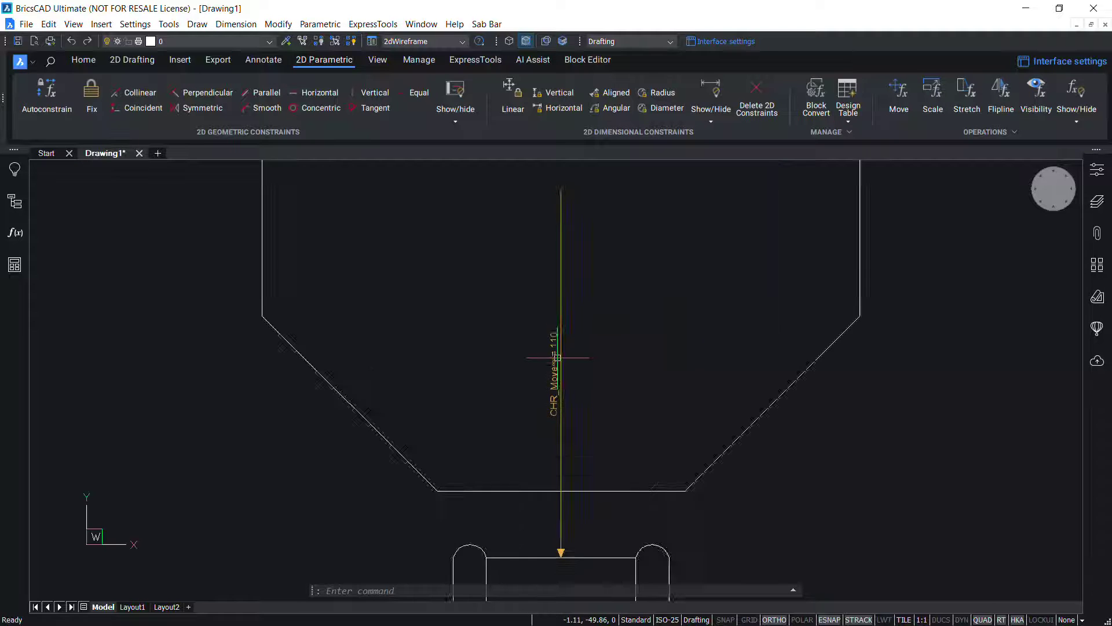
{"action": "scroll", "coordinate": [559, 368], "scroll_direction": "down", "scroll_amount": 3}
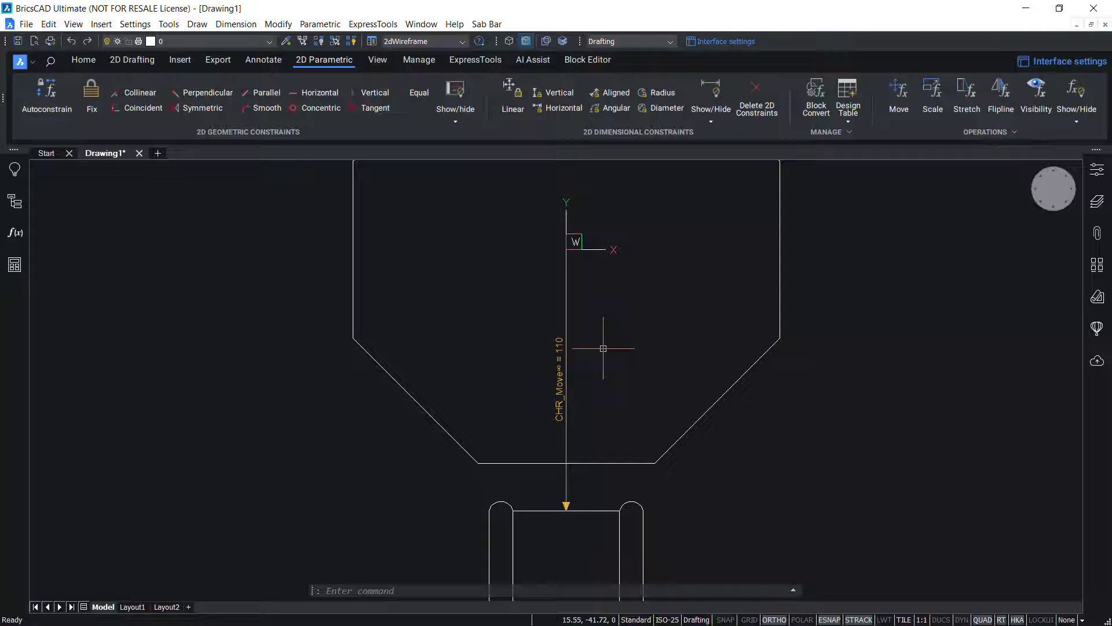
{"action": "scroll", "coordinate": [603, 348], "scroll_direction": "down", "scroll_amount": 1}
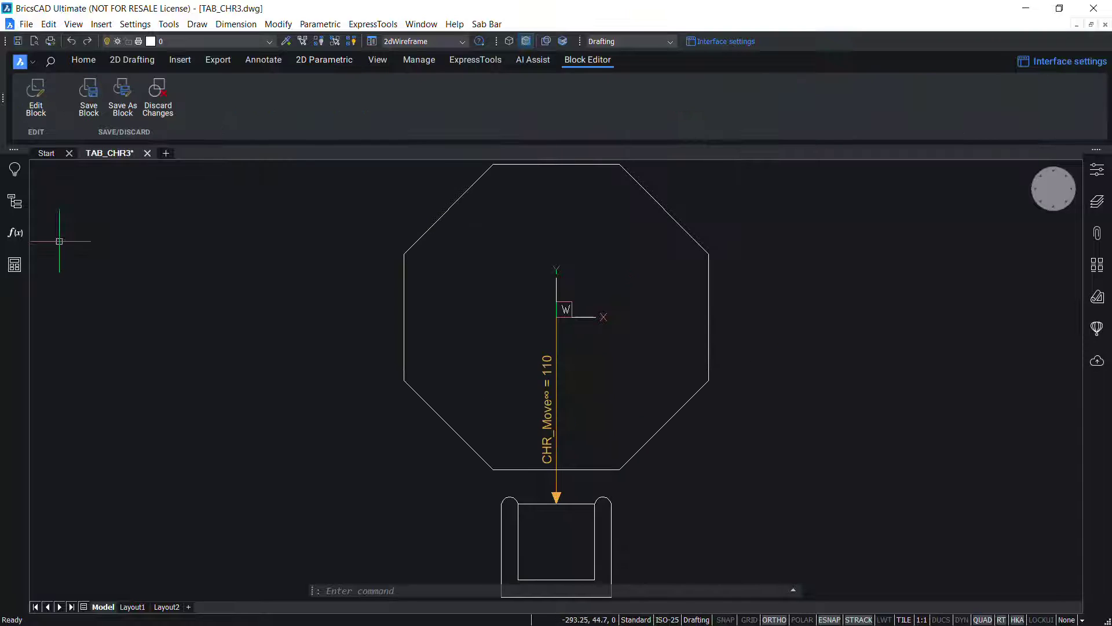
{"action": "left_click", "coordinate": [21, 237]}
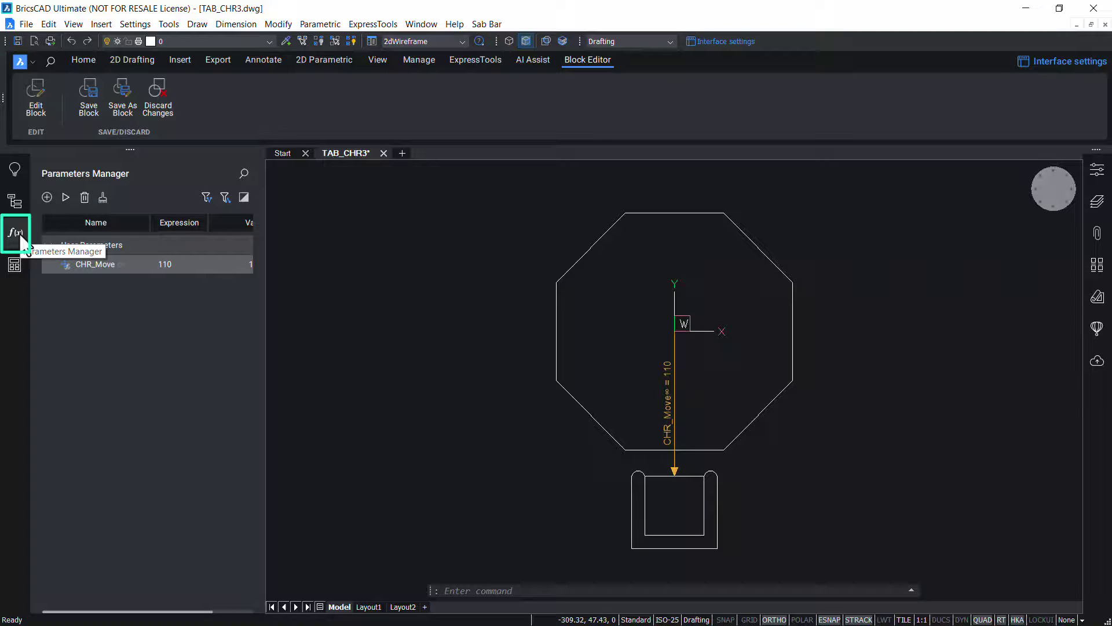
Animate the CHR_Move parameter to preview its motion
{"action": "right_click", "coordinate": [107, 264]}
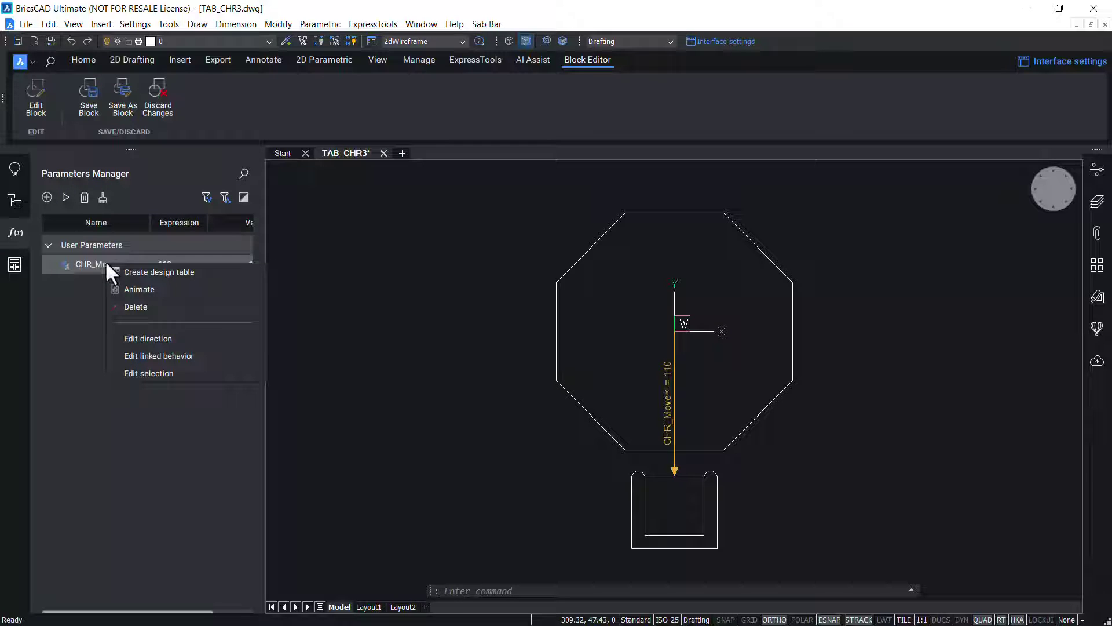
{"action": "left_click", "coordinate": [147, 288]}
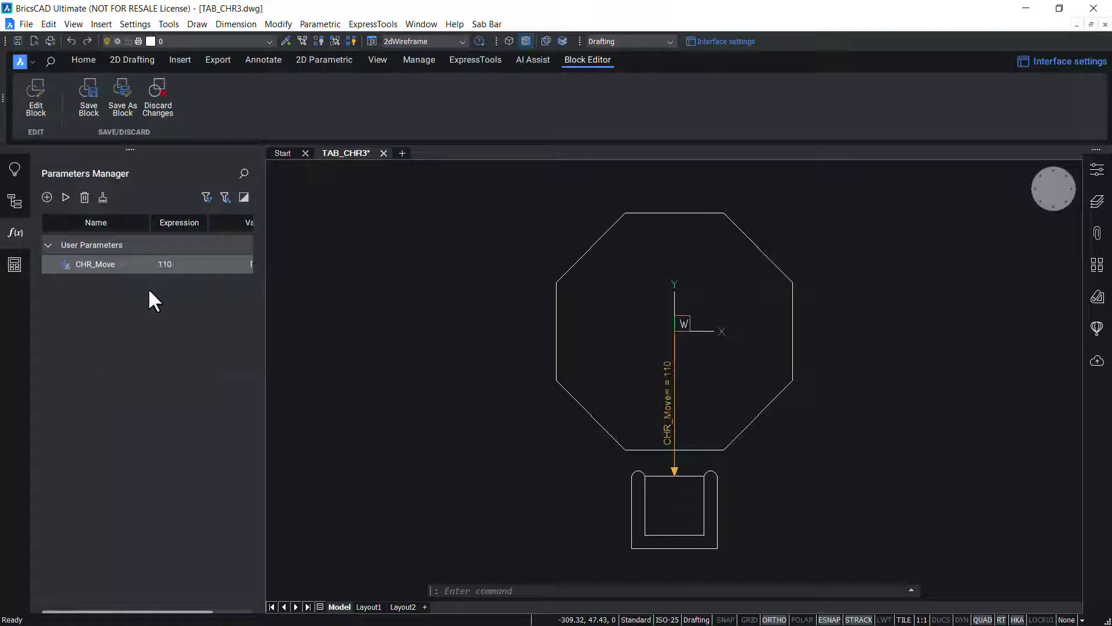
{"action": "left_click", "coordinate": [66, 200]}
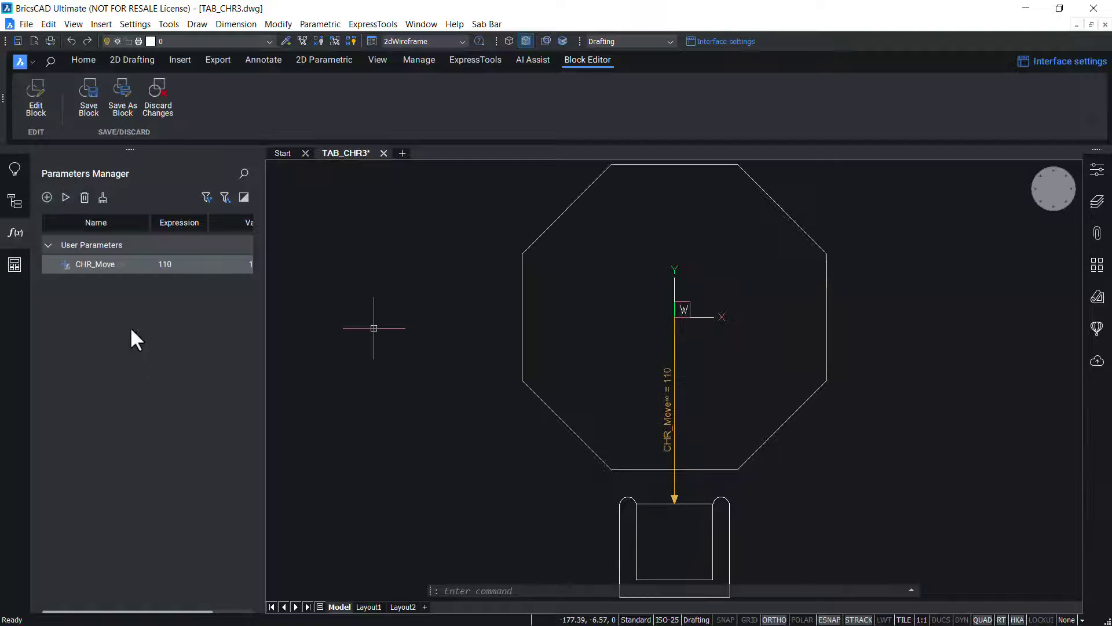
Set the linked behaviour of the CHR_Move operation to OFF
{"action": "right_click", "coordinate": [96, 265]}
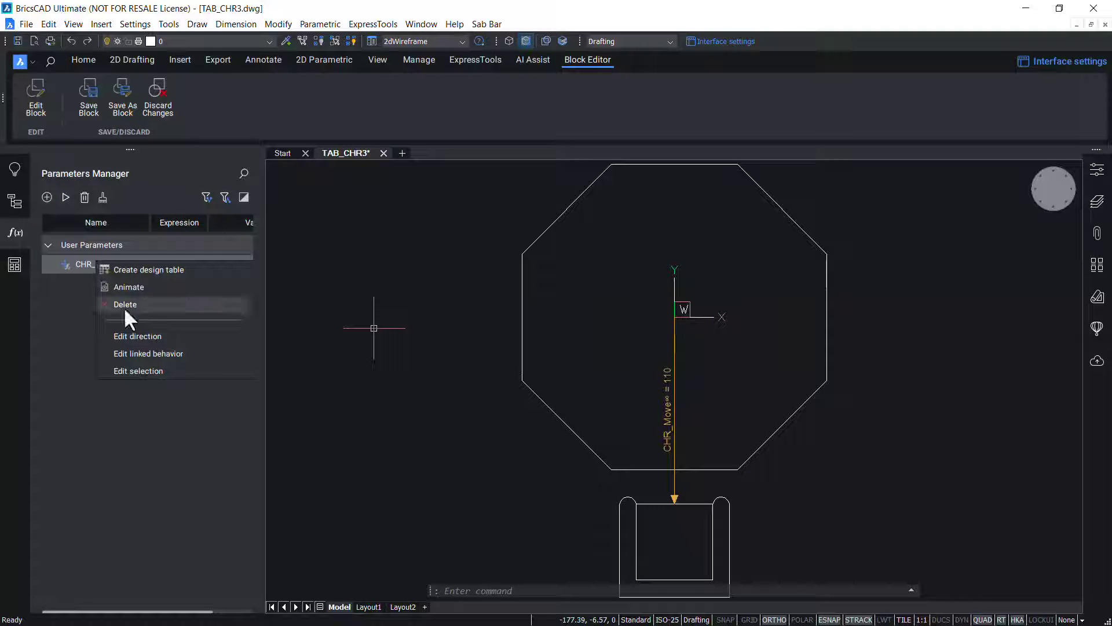
{"action": "left_click", "coordinate": [204, 352]}
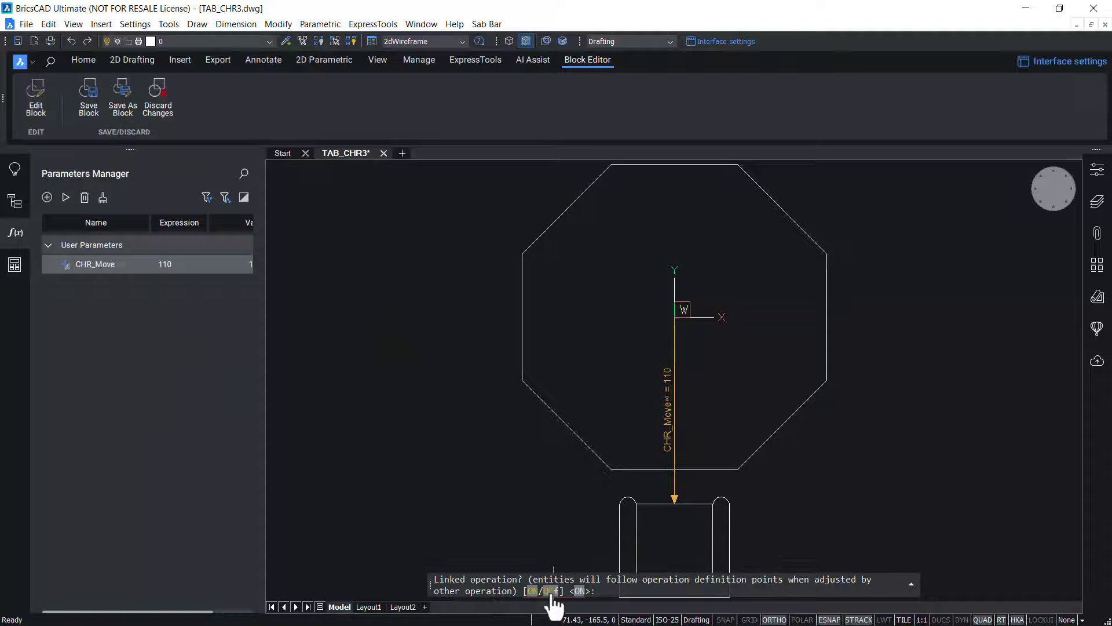
{"action": "left_click", "coordinate": [551, 592]}
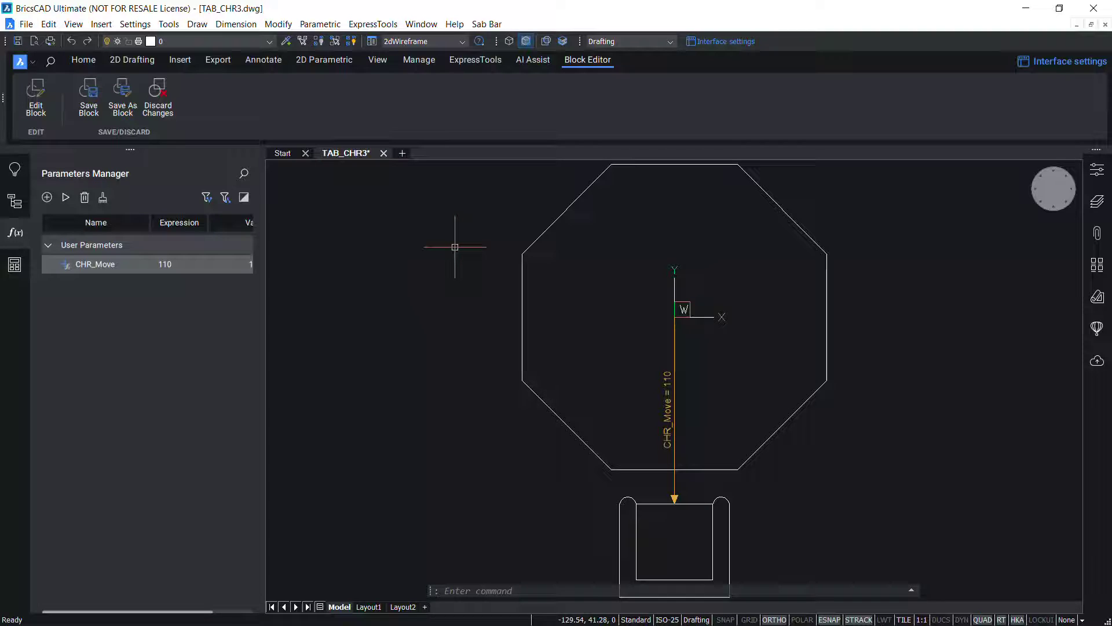
Start a Rotate operation centred on the origin, sweeping from the bottom-edge midpoint to the lower-right edge midpoint
{"action": "left_click", "coordinate": [334, 60]}
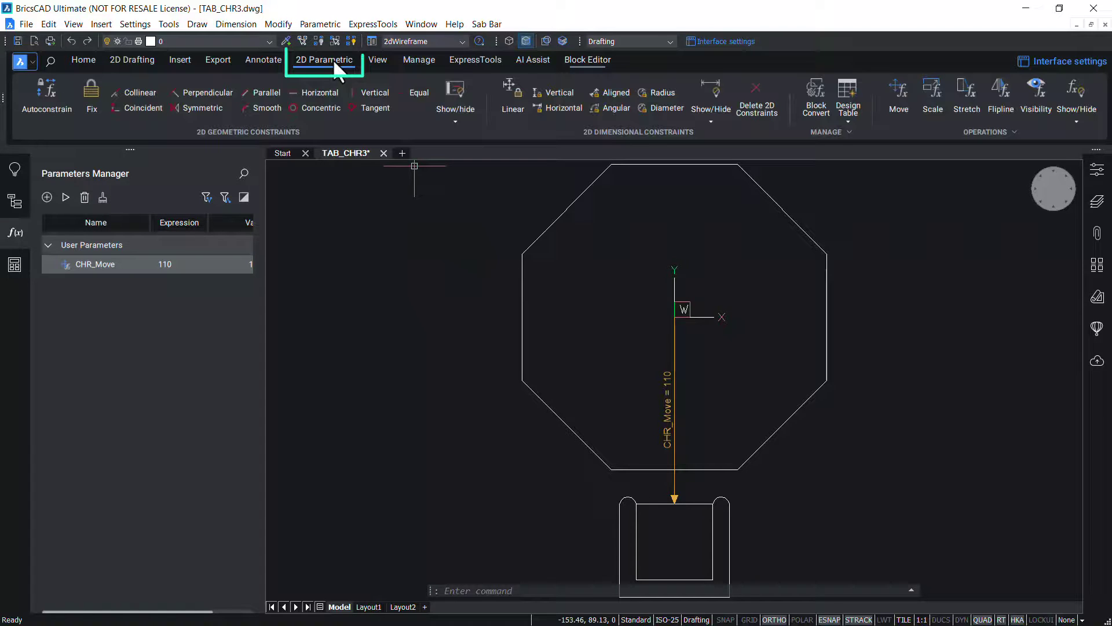
{"action": "left_click", "coordinate": [1001, 131]}
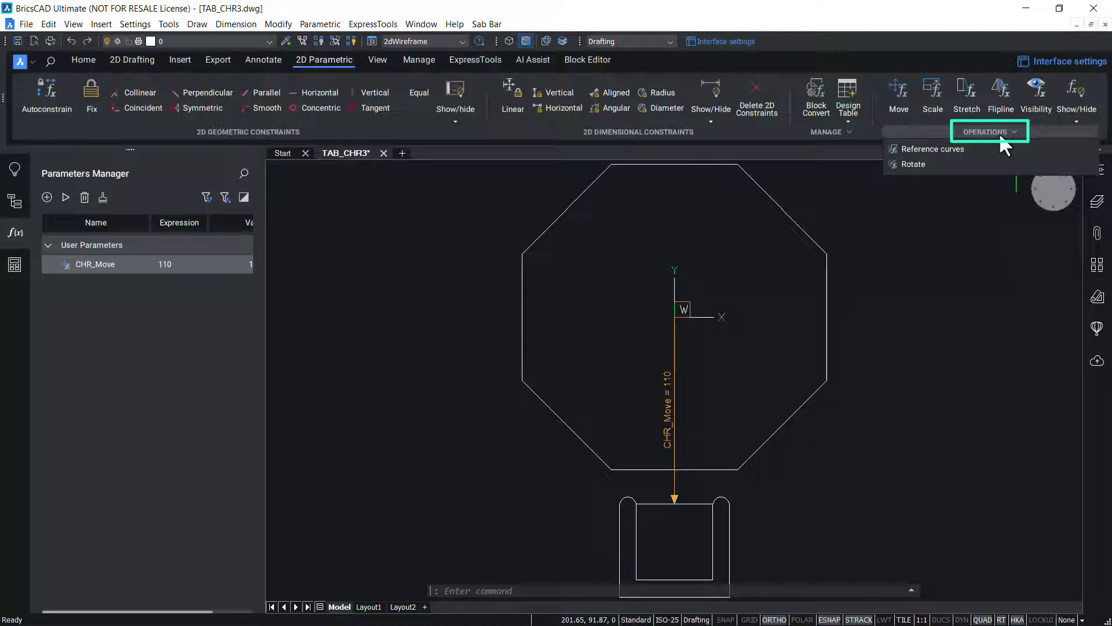
{"action": "left_click", "coordinate": [915, 164]}
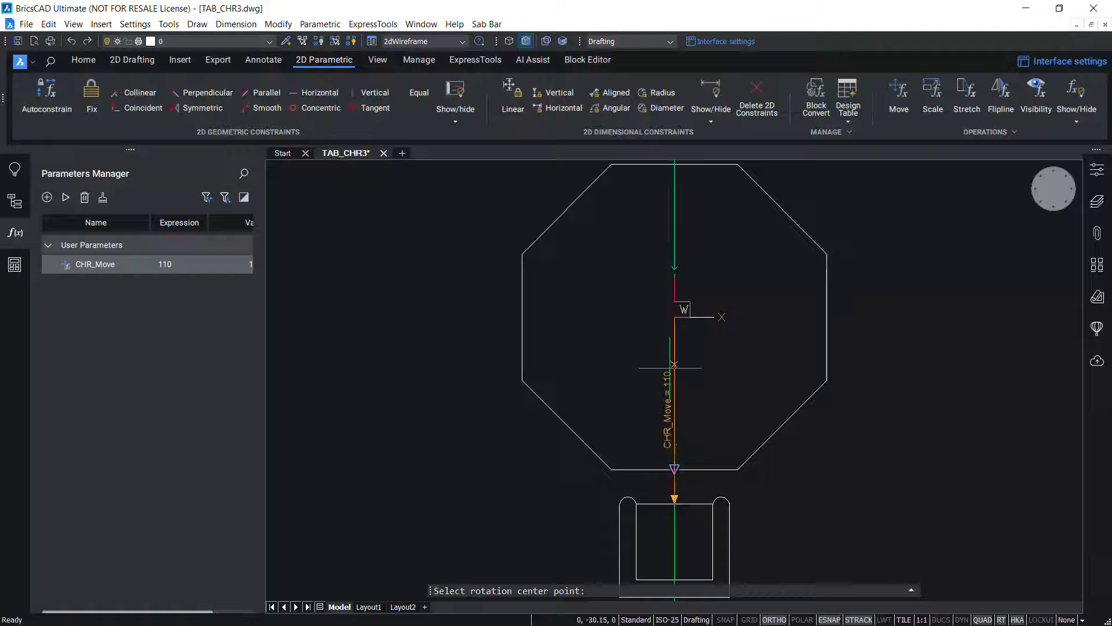
{"action": "left_click", "coordinate": [672, 317]}
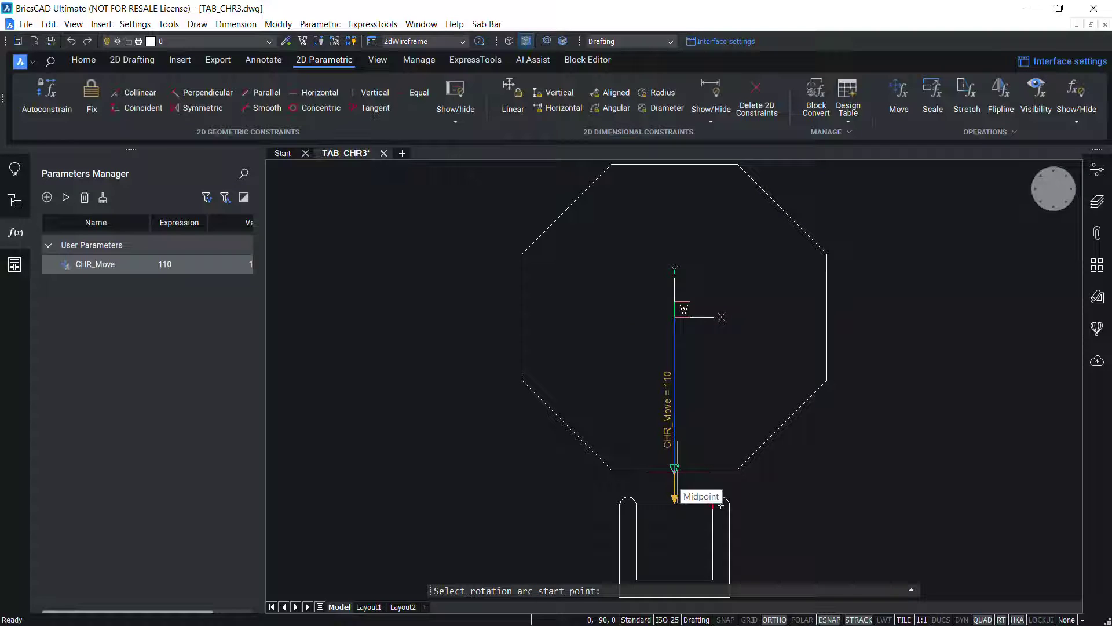
{"action": "left_click", "coordinate": [675, 470]}
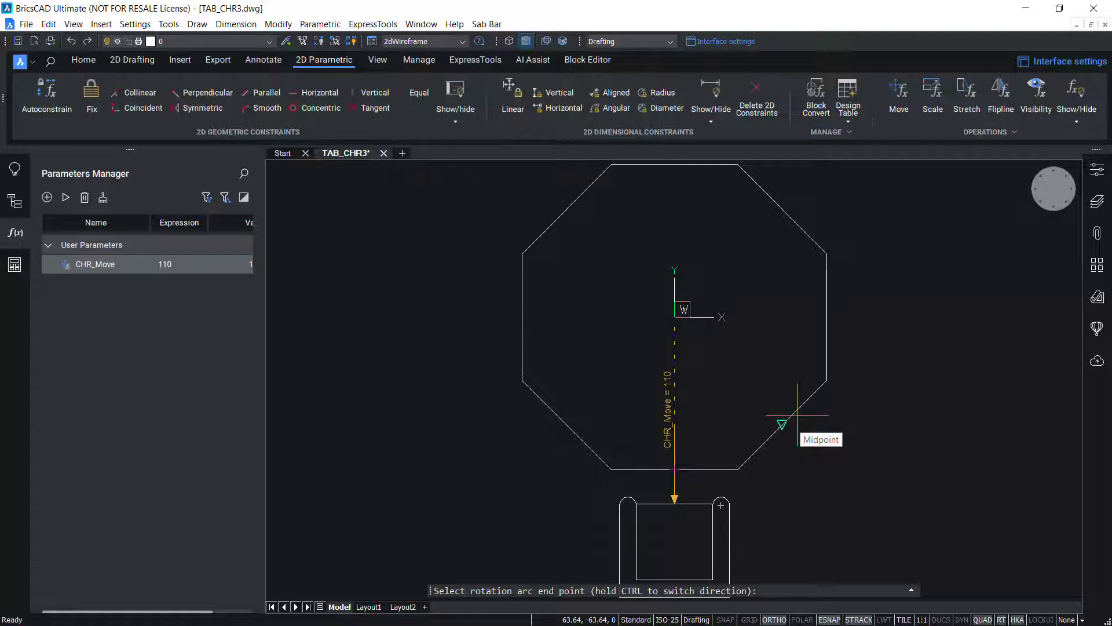
{"action": "key", "text": "ctrl"}
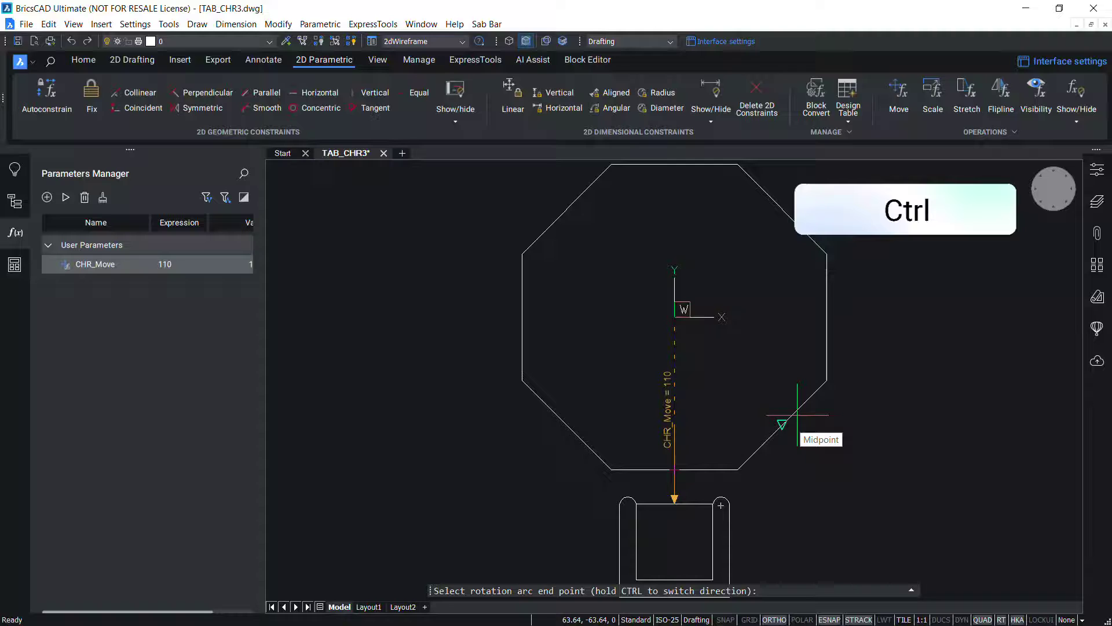
{"action": "left_click", "coordinate": [797, 415]}
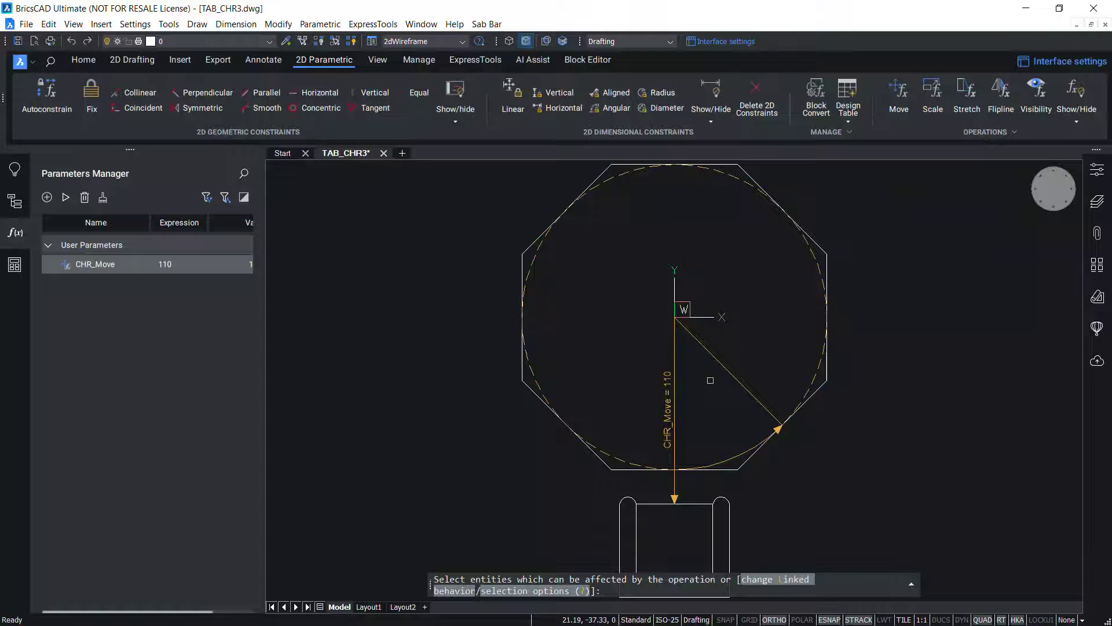
Window-select the lower box as the rotated entities and name the parameter CHR_Rotate
{"action": "scroll", "coordinate": [710, 380], "scroll_direction": "down", "scroll_amount": 1}
{"action": "scroll", "coordinate": [734, 535], "scroll_direction": "up", "scroll_amount": 1}
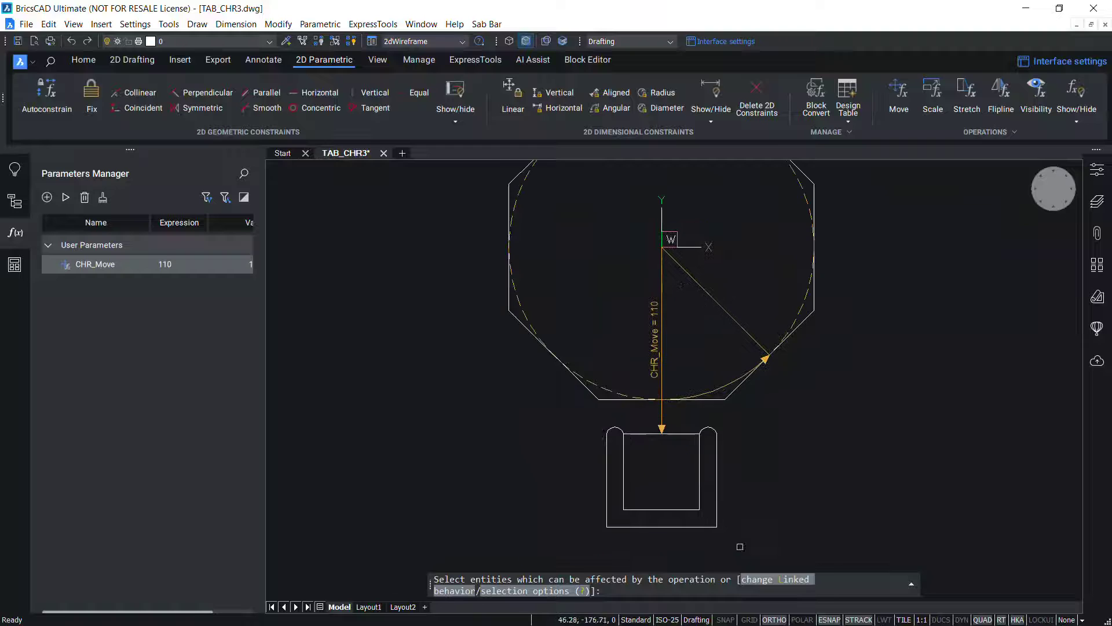
{"action": "left_click", "coordinate": [591, 417]}
{"action": "left_click", "coordinate": [733, 534]}
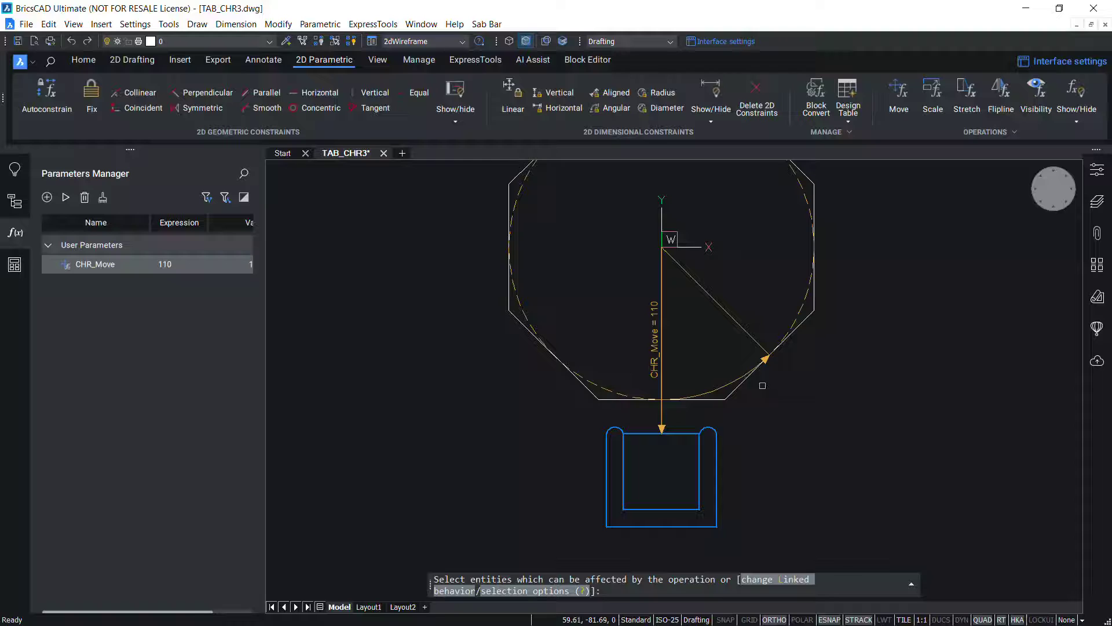
{"action": "key", "text": "Return"}
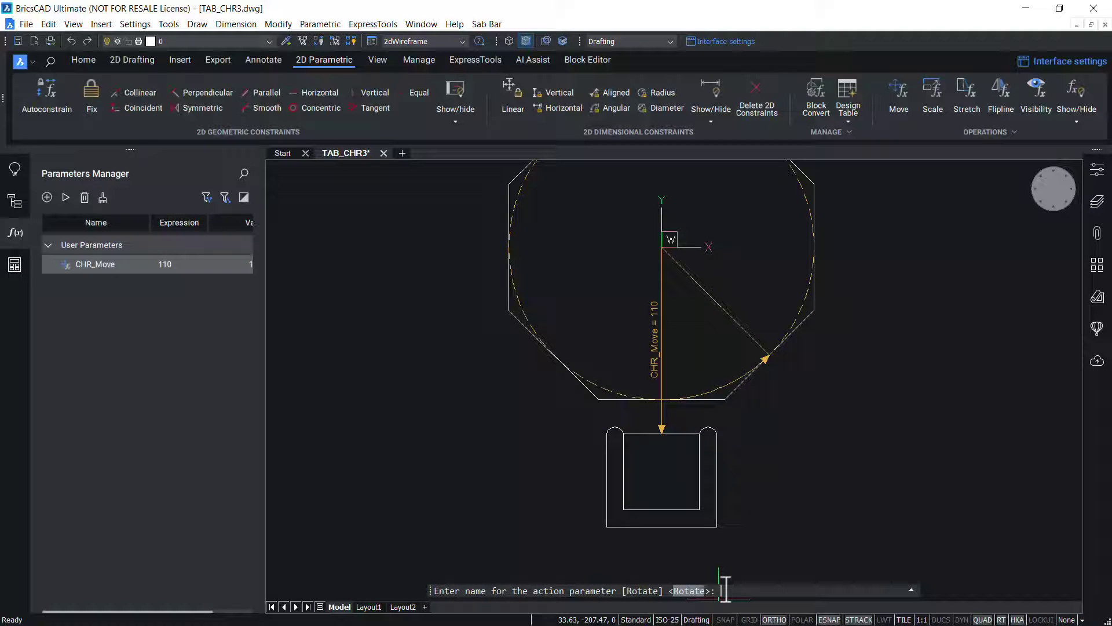
{"action": "type", "text": "CHR_Rotate"}
{"action": "key", "text": "Return"}
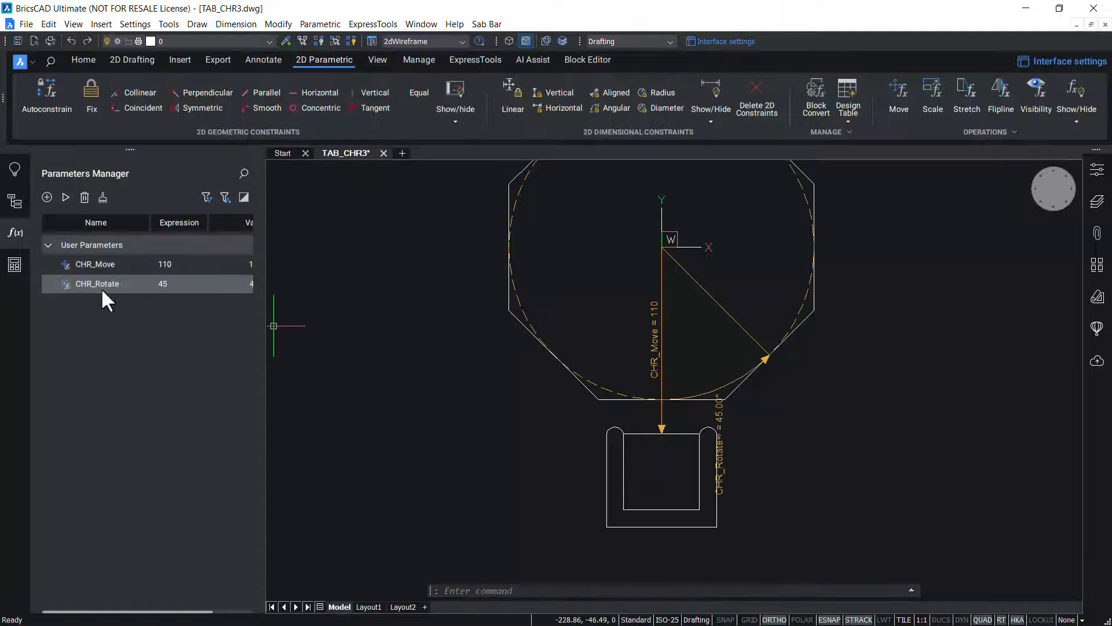
Preview the CHR_Rotate animation, save TAB_CHR, and show the placed block's Properties
{"action": "right_click", "coordinate": [97, 283]}
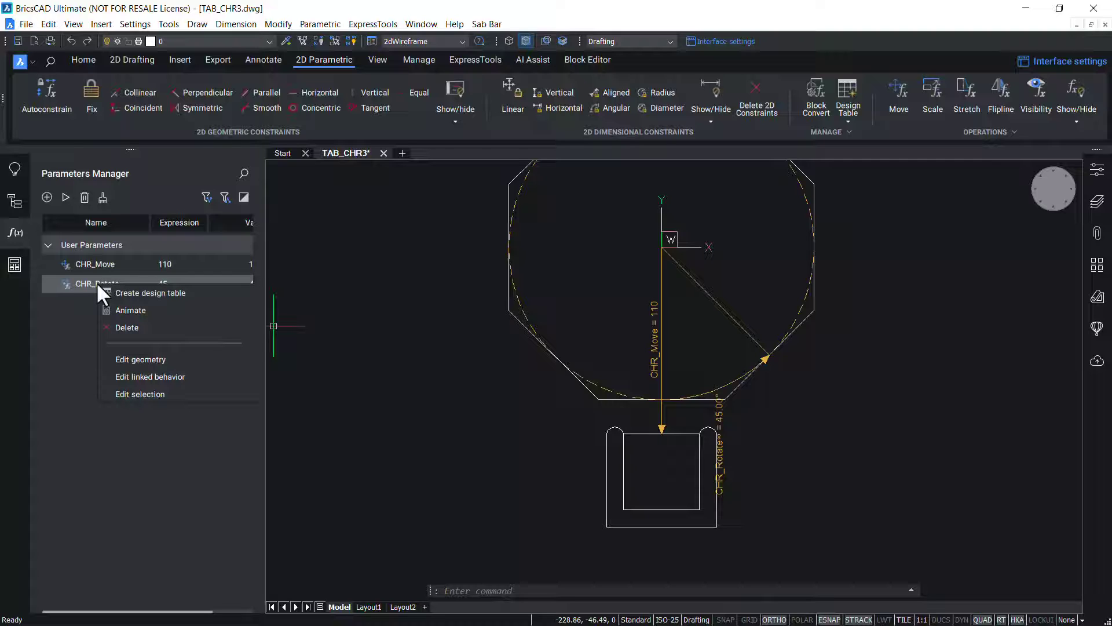
{"action": "left_click", "coordinate": [123, 310]}
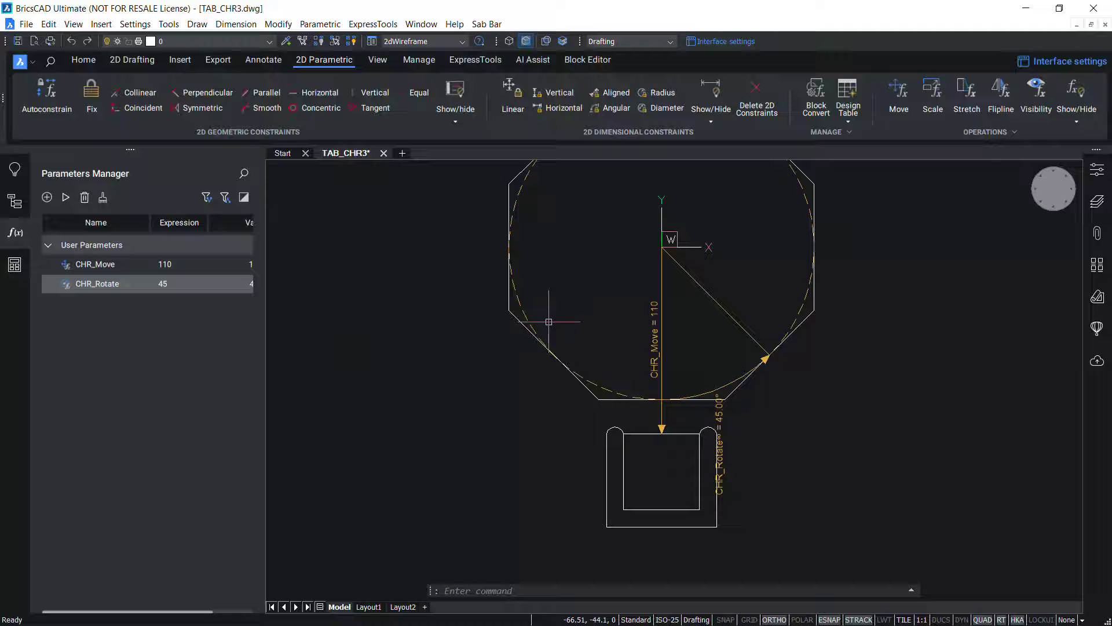
{"action": "left_click", "coordinate": [585, 59]}
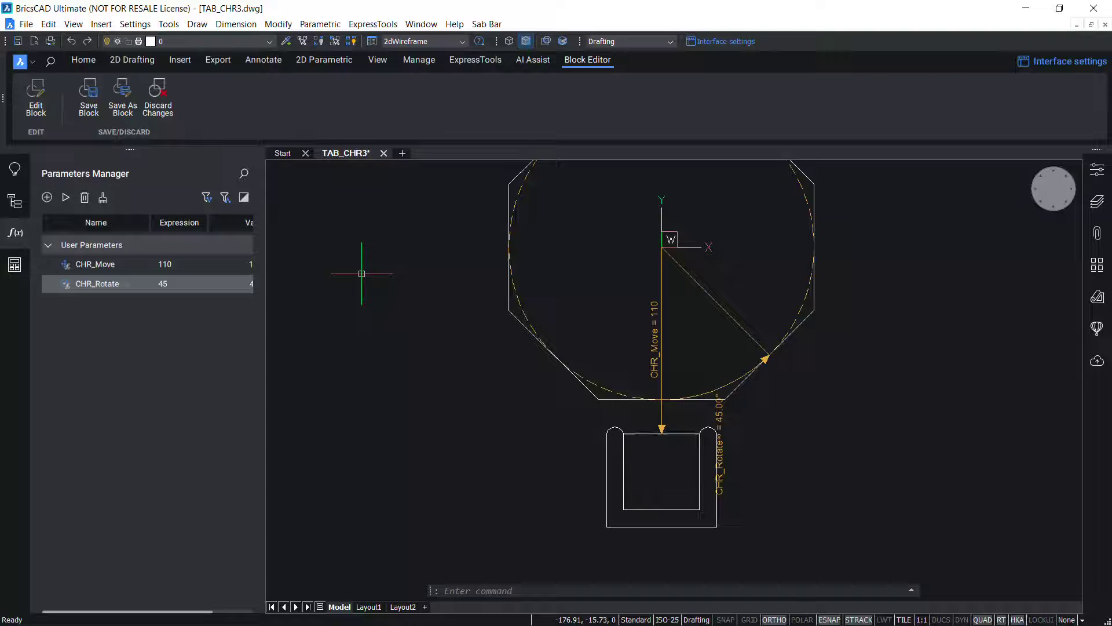
{"action": "left_click", "coordinate": [86, 106]}
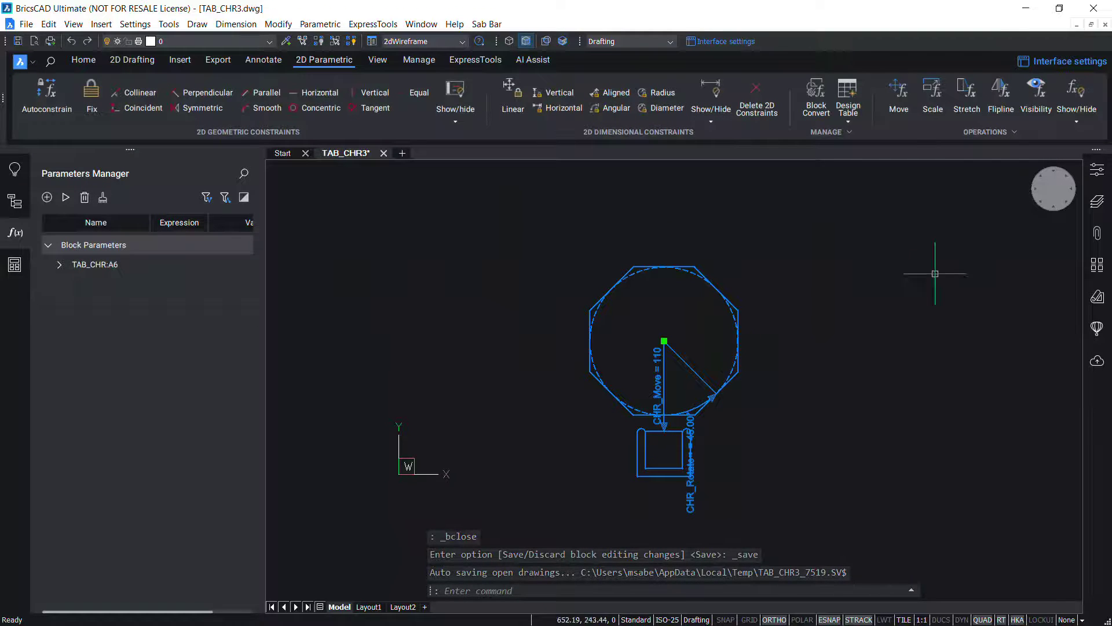
{"action": "scroll", "coordinate": [842, 386], "scroll_direction": "up", "scroll_amount": 1}
{"action": "left_click", "coordinate": [1104, 174]}
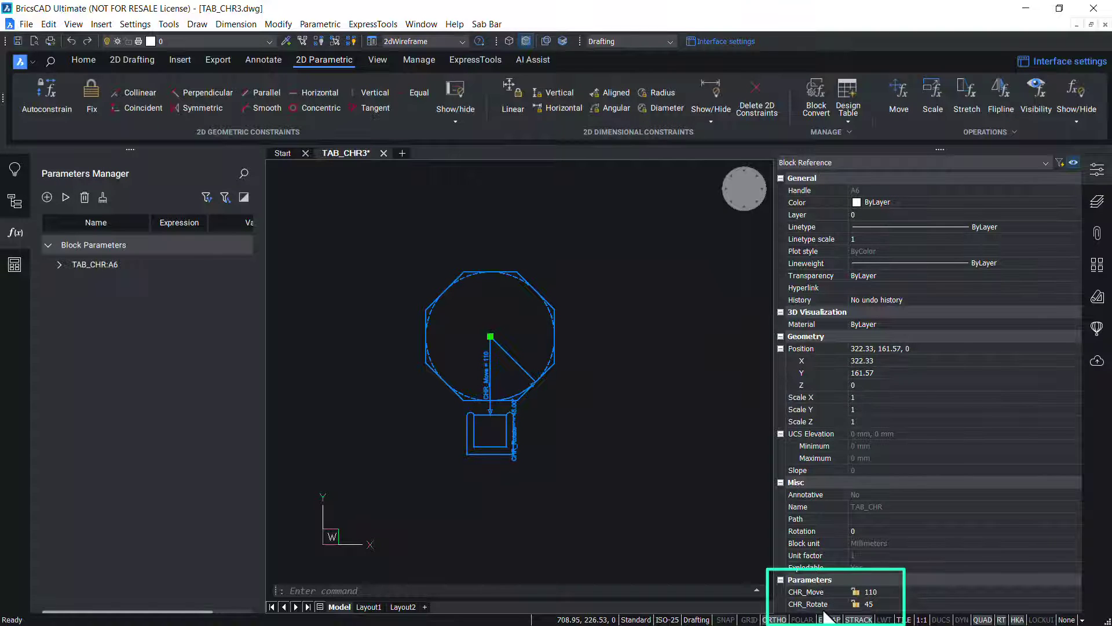
In Properties, set CHR_Move to 150 and CHR_Rotate to 180
{"action": "left_click", "coordinate": [867, 592]}
{"action": "type", "text": "150"}
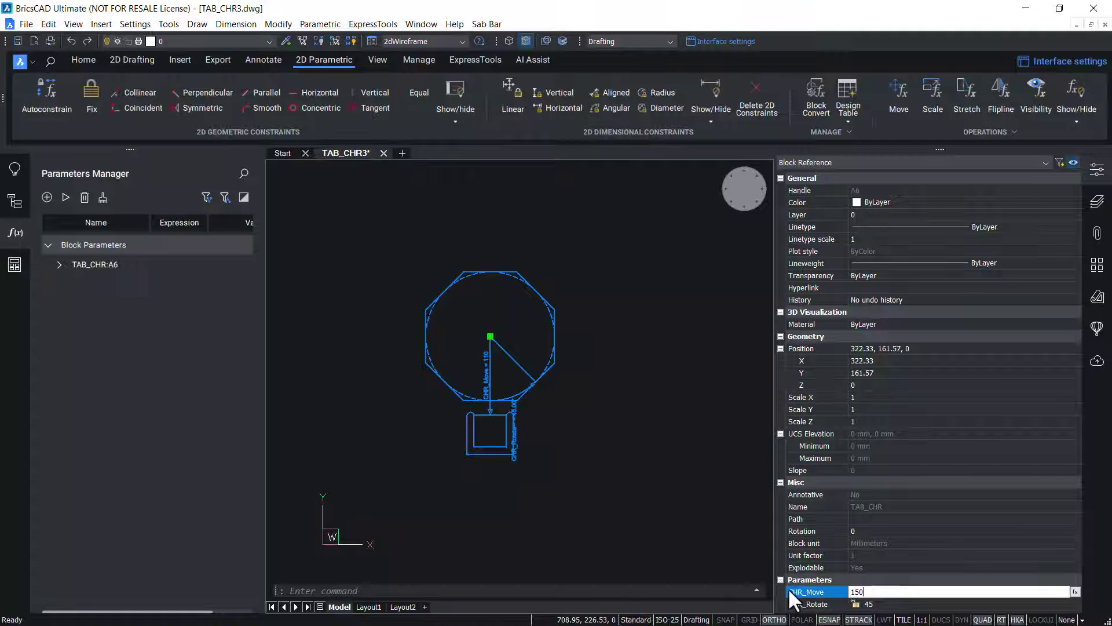
{"action": "key", "text": "Return"}
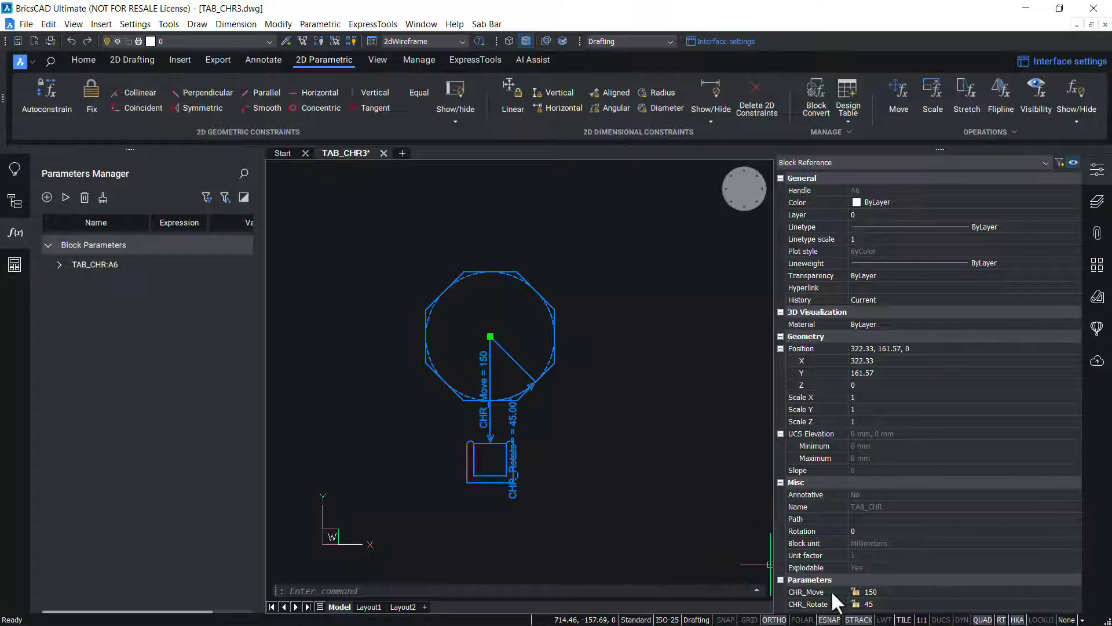
{"action": "left_click", "coordinate": [884, 604]}
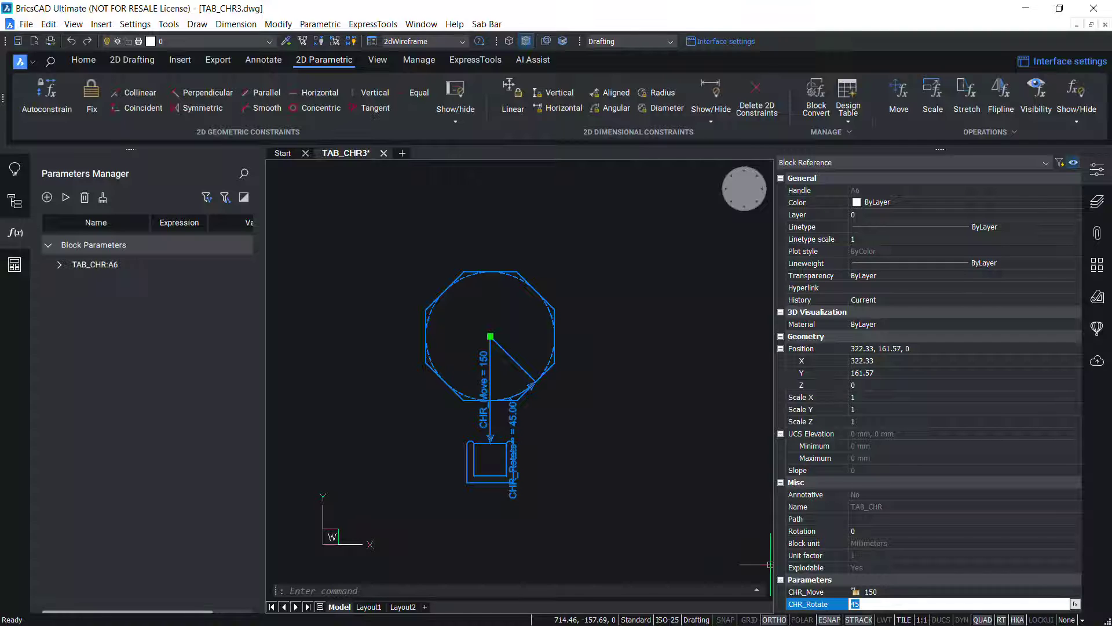
{"action": "type", "text": "180"}
{"action": "key", "text": "Return"}
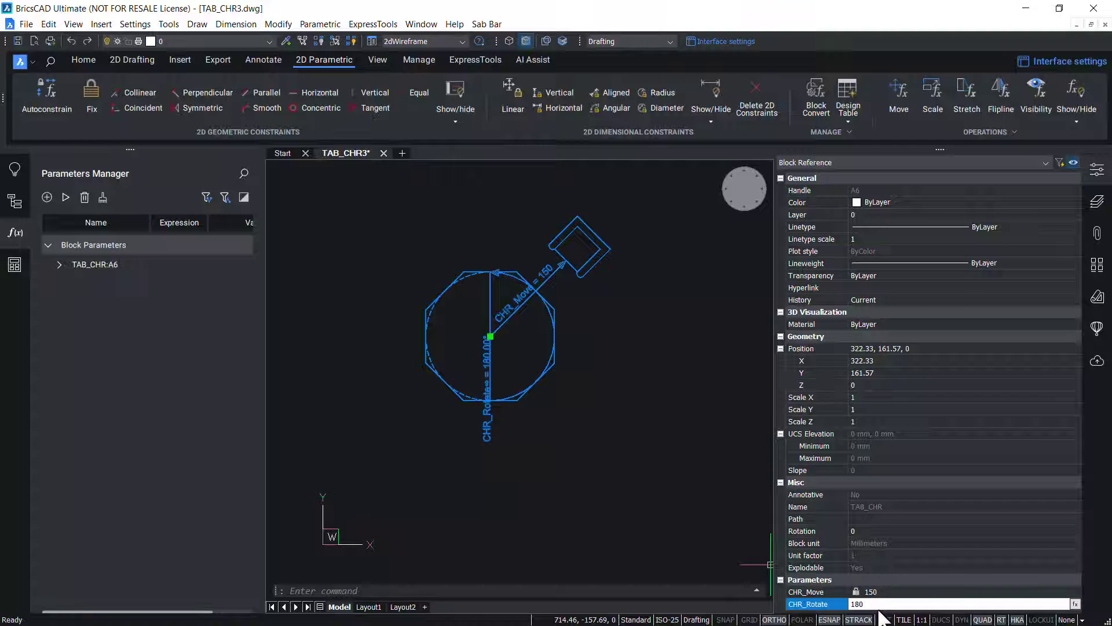
Change CHR_Move to 120 and CHR_Rotate to 270
{"action": "left_click", "coordinate": [885, 592]}
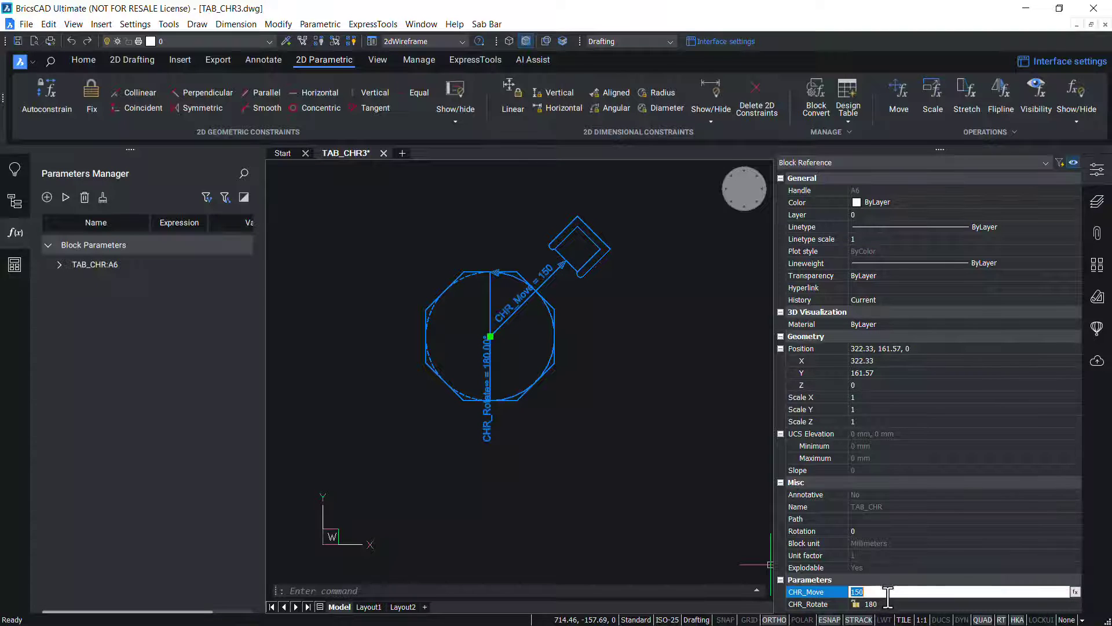
{"action": "left_click_drag", "start_coordinate": [884, 591], "coordinate": [805, 592]}
{"action": "type", "text": "120"}
{"action": "key", "text": "Return"}
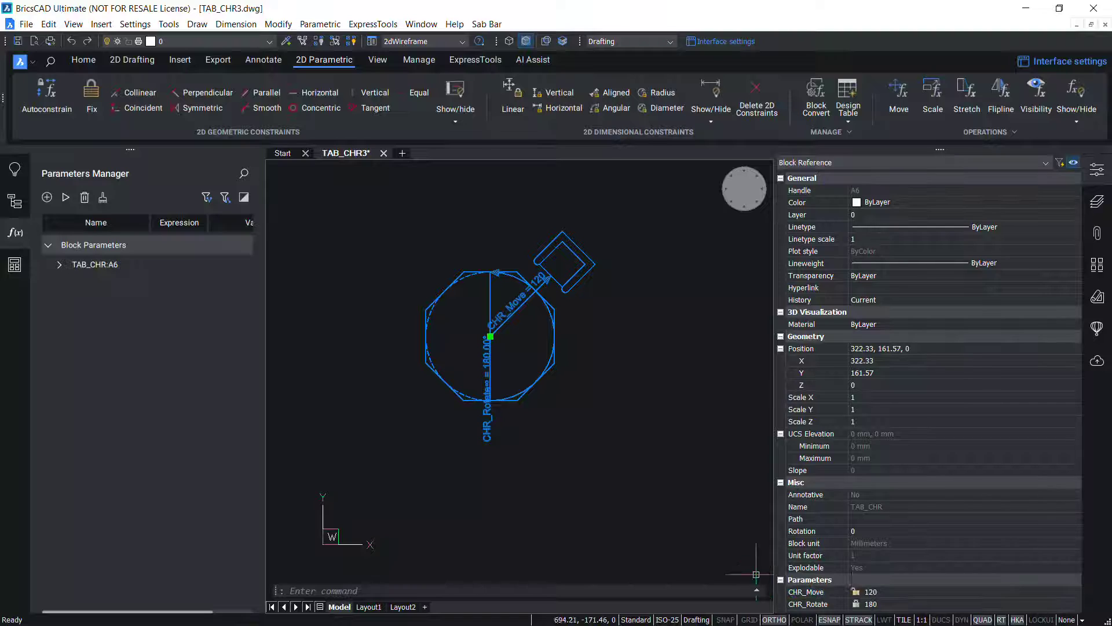
{"action": "left_click", "coordinate": [895, 604]}
{"action": "left_click_drag", "start_coordinate": [895, 604], "coordinate": [790, 606]}
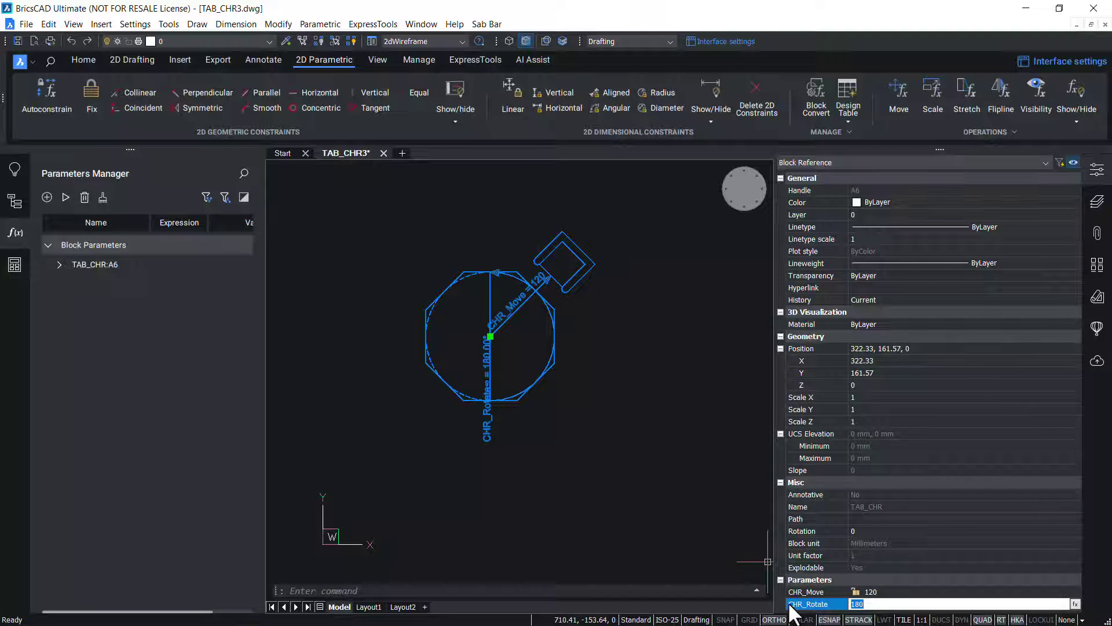
{"action": "type", "text": "270"}
{"action": "key", "text": "Return"}
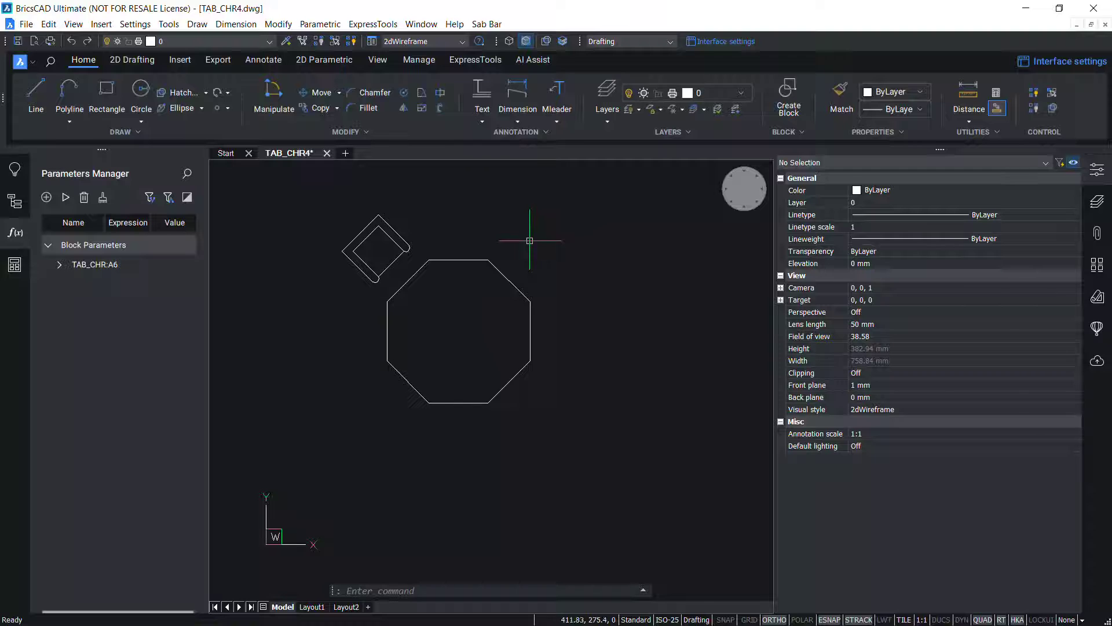
Open the TAB_CHR block reference in the Block Editor
{"action": "left_click", "coordinate": [516, 288]}
{"action": "double_click", "coordinate": [516, 289]}
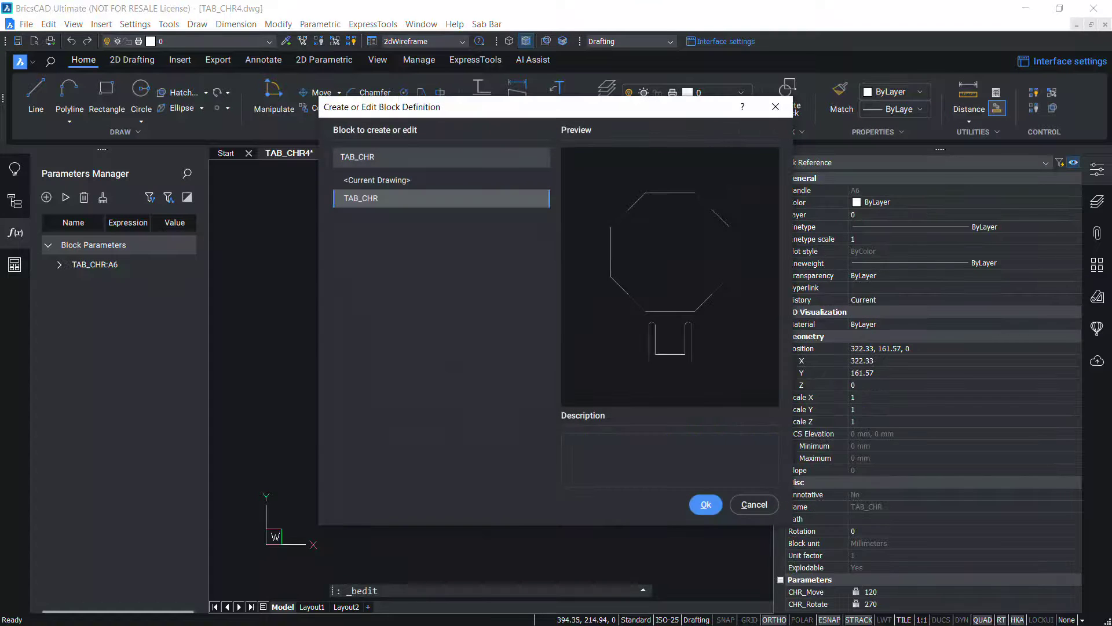
{"action": "key", "text": "Return"}
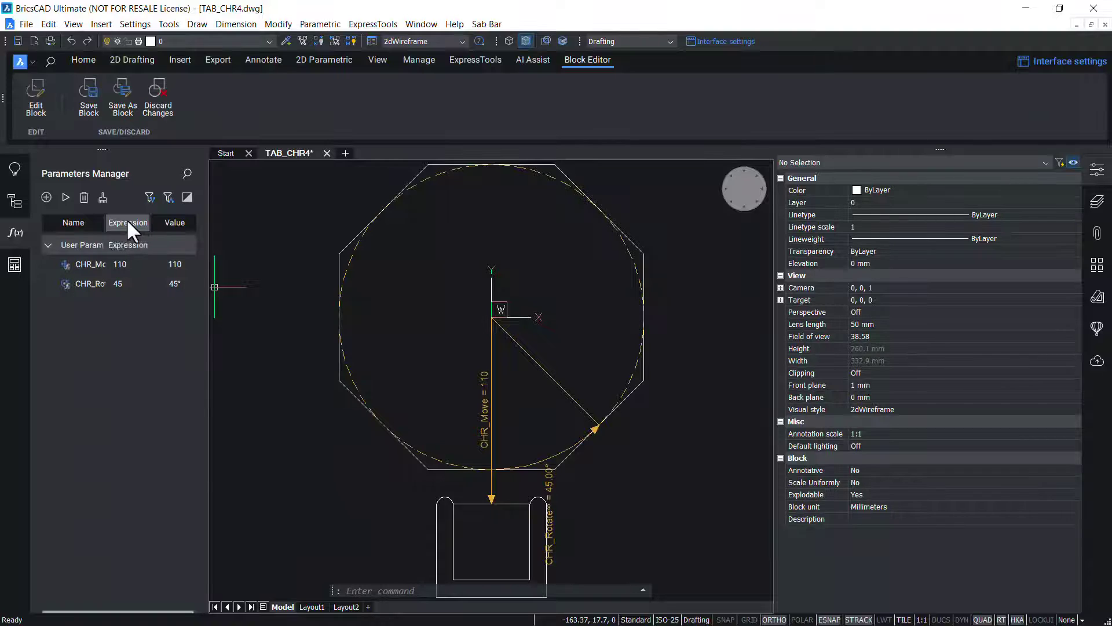
Add Lower bound and Upper bound columns to the Parameters Manager and widen the panel
{"action": "right_click", "coordinate": [127, 222]}
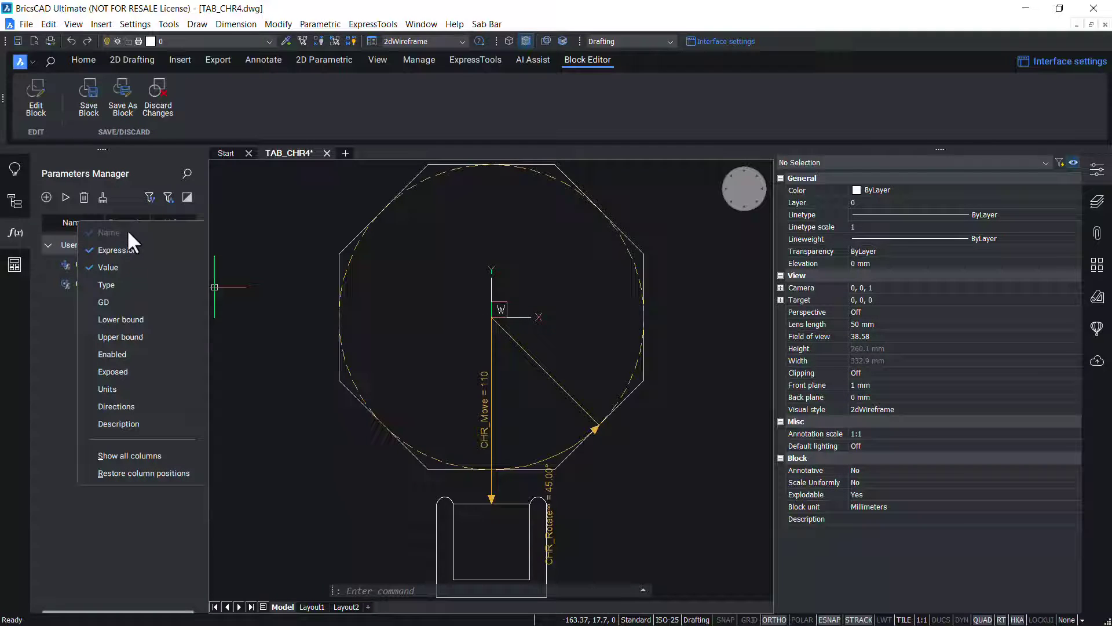
{"action": "left_click", "coordinate": [131, 318]}
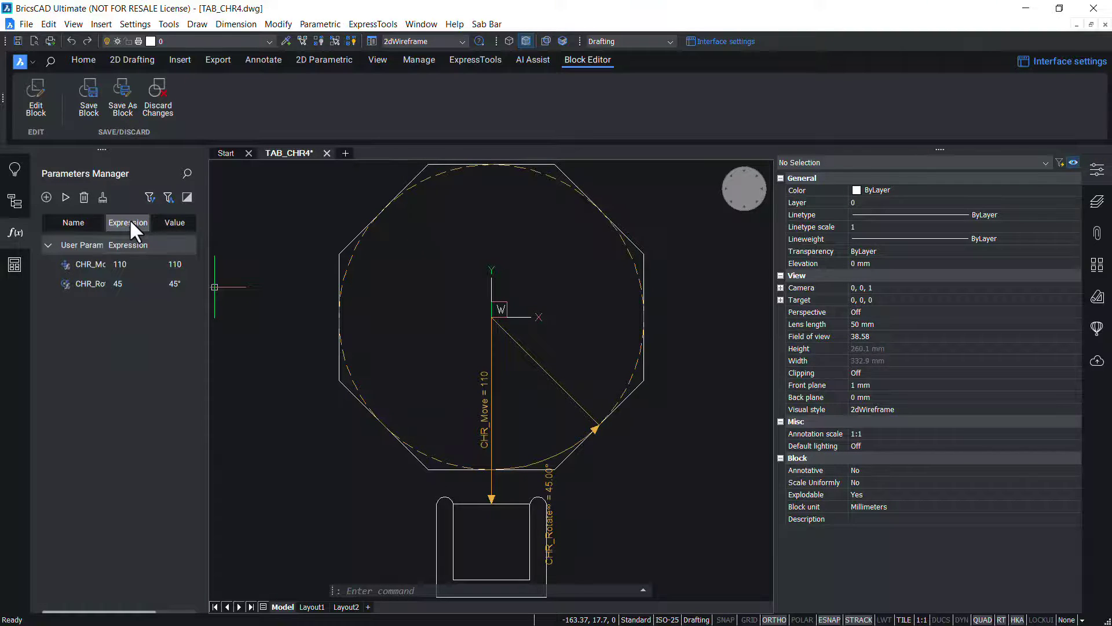
{"action": "right_click", "coordinate": [127, 218]}
{"action": "left_click", "coordinate": [130, 336]}
{"action": "left_click_drag", "start_coordinate": [208, 248], "coordinate": [329, 242]}
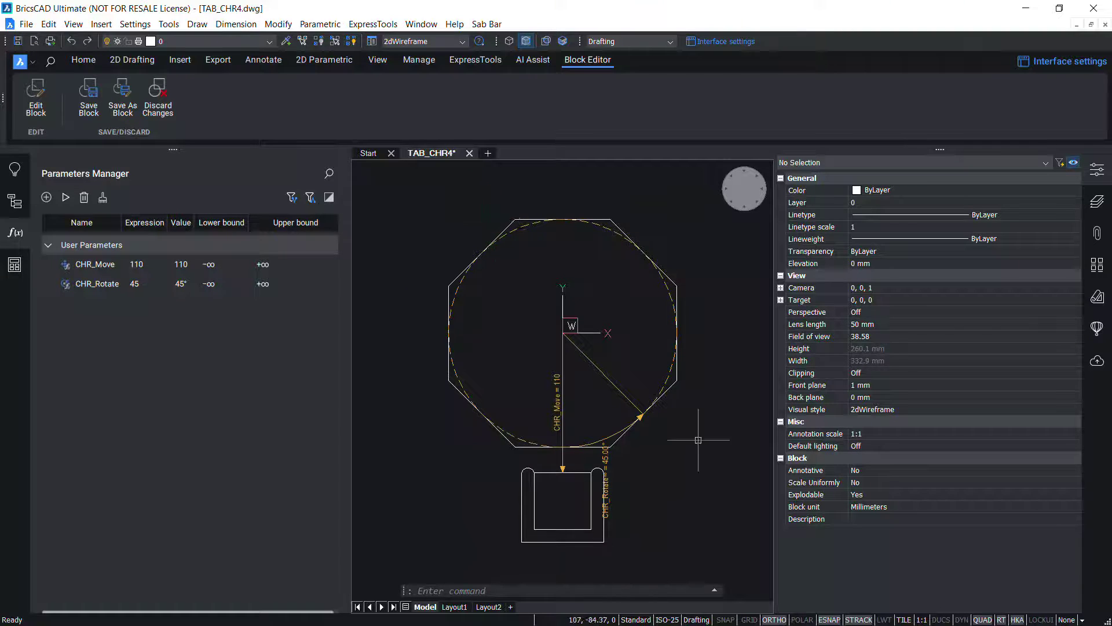
Set the CHR_Move lower bound to 90 and upper bound to 200
{"action": "scroll", "coordinate": [578, 553], "scroll_direction": "up", "scroll_amount": 2}
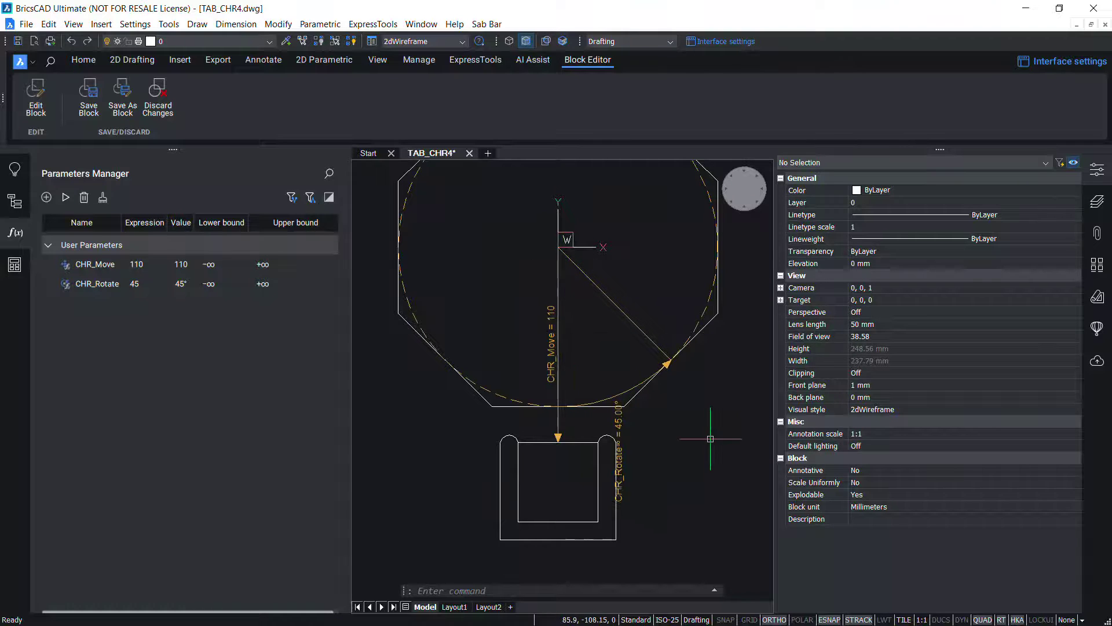
{"action": "double_click", "coordinate": [209, 264]}
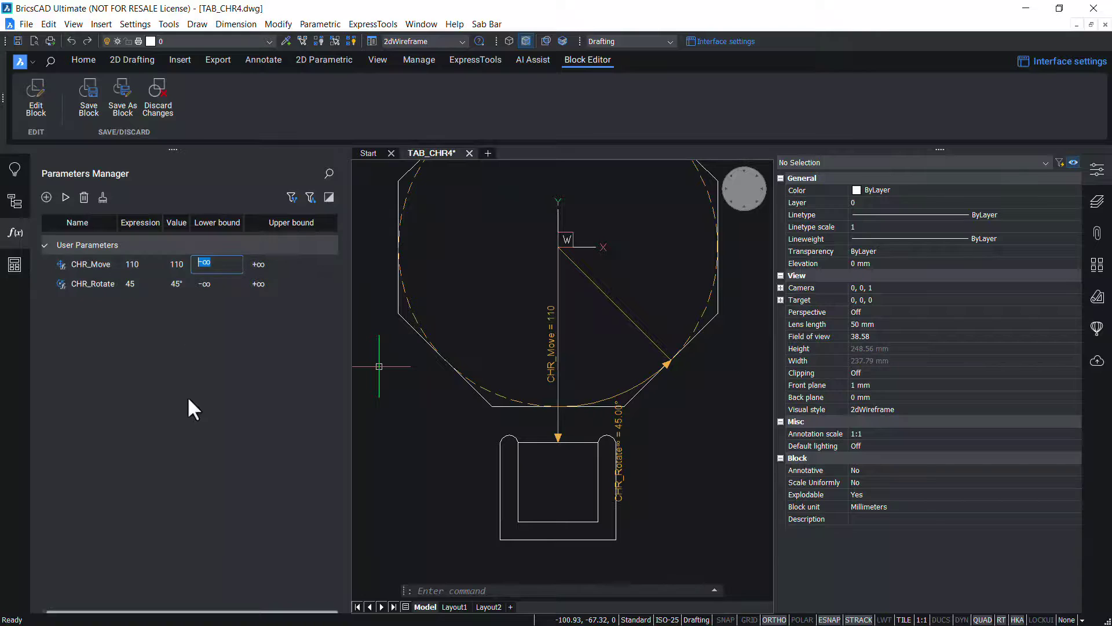
{"action": "type", "text": "90"}
{"action": "key", "text": "Return"}
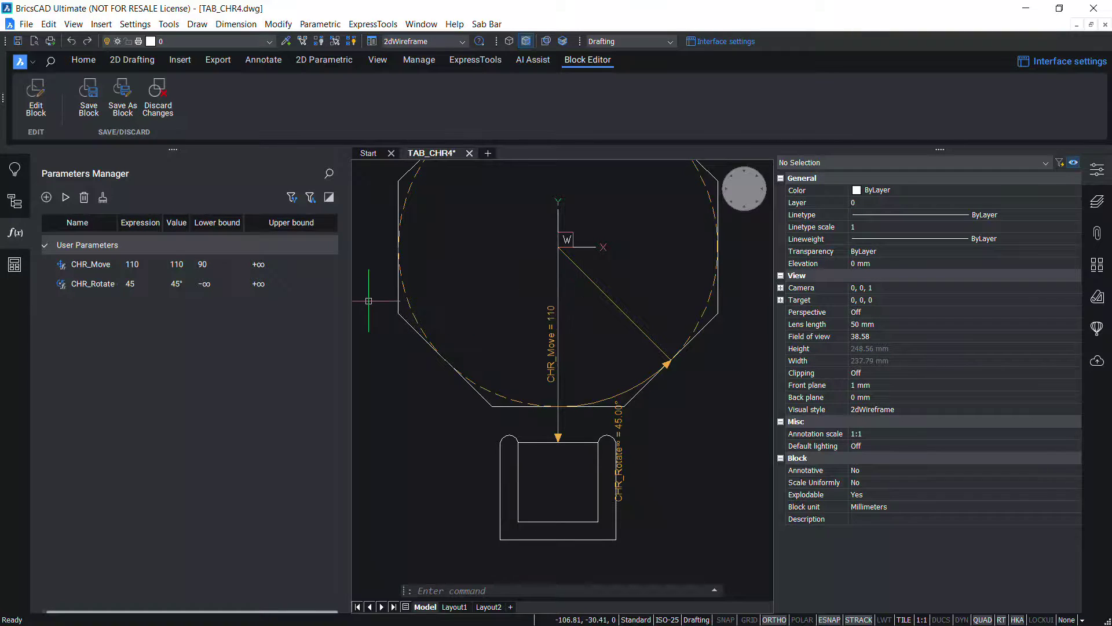
{"action": "double_click", "coordinate": [261, 263]}
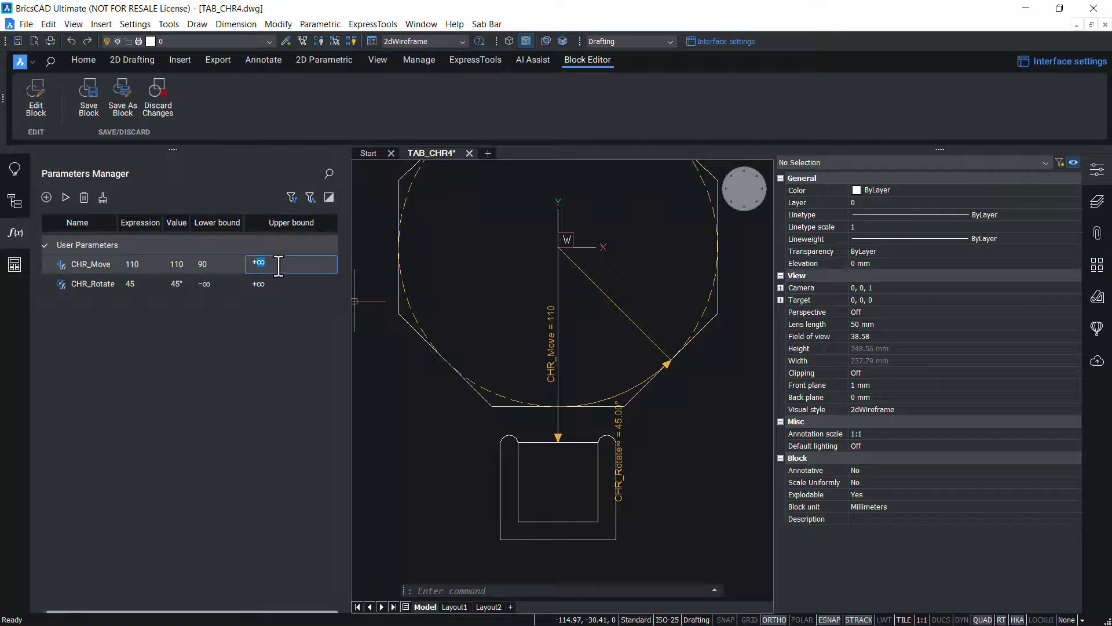
{"action": "left_click", "coordinate": [272, 261]}
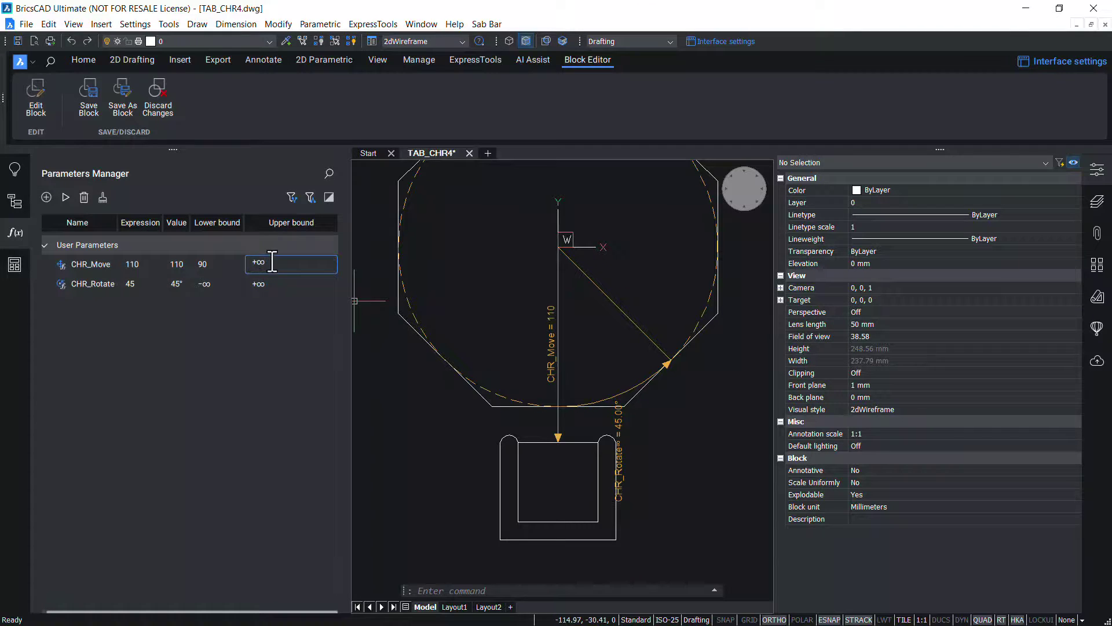
{"action": "key", "text": "BackSpace"}
{"action": "key", "text": "BackSpace"}
{"action": "type", "text": "200"}
{"action": "key", "text": "Return"}
Animate CHR_Move across its 90–200 range, check CHR_Rotate's lower bound, then save TAB_CHR and exit
{"action": "right_click", "coordinate": [121, 262]}
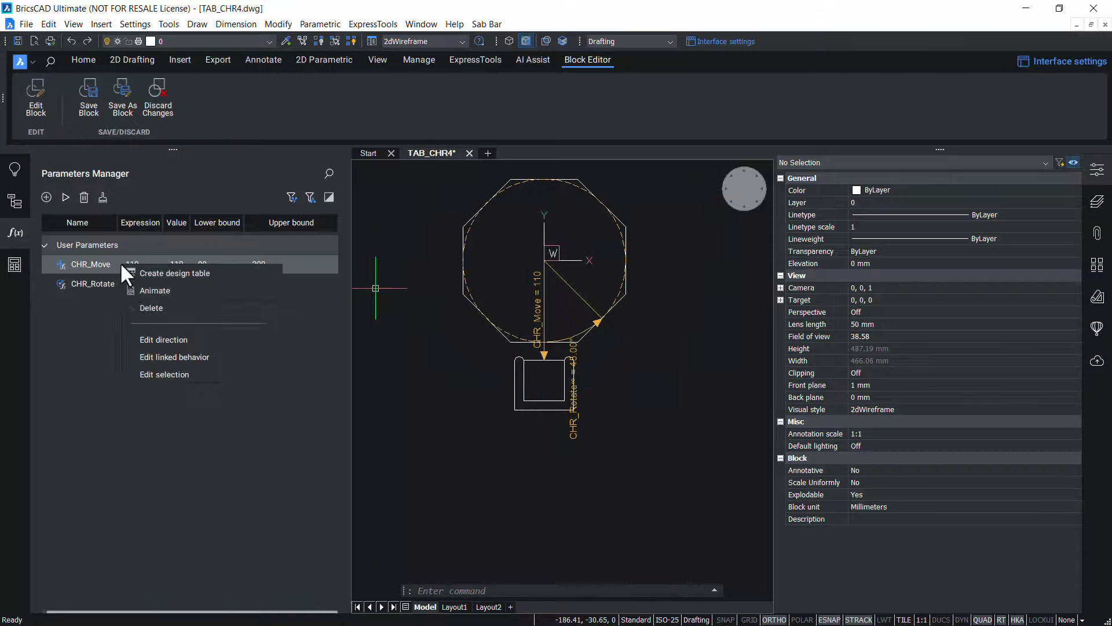
{"action": "left_click", "coordinate": [137, 287]}
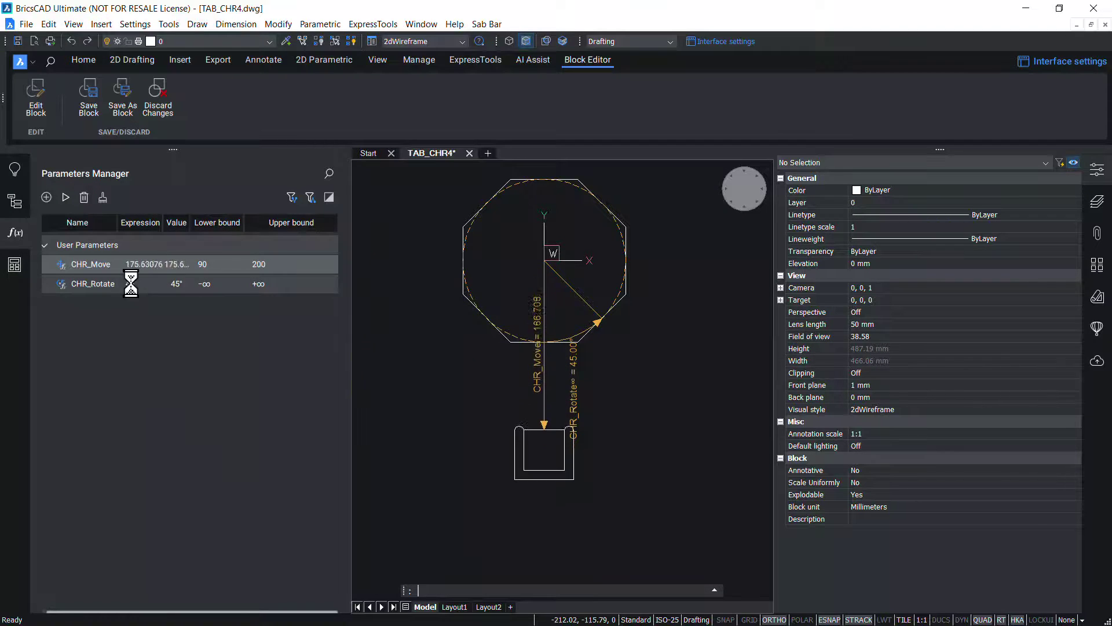
{"action": "left_click", "coordinate": [133, 291]}
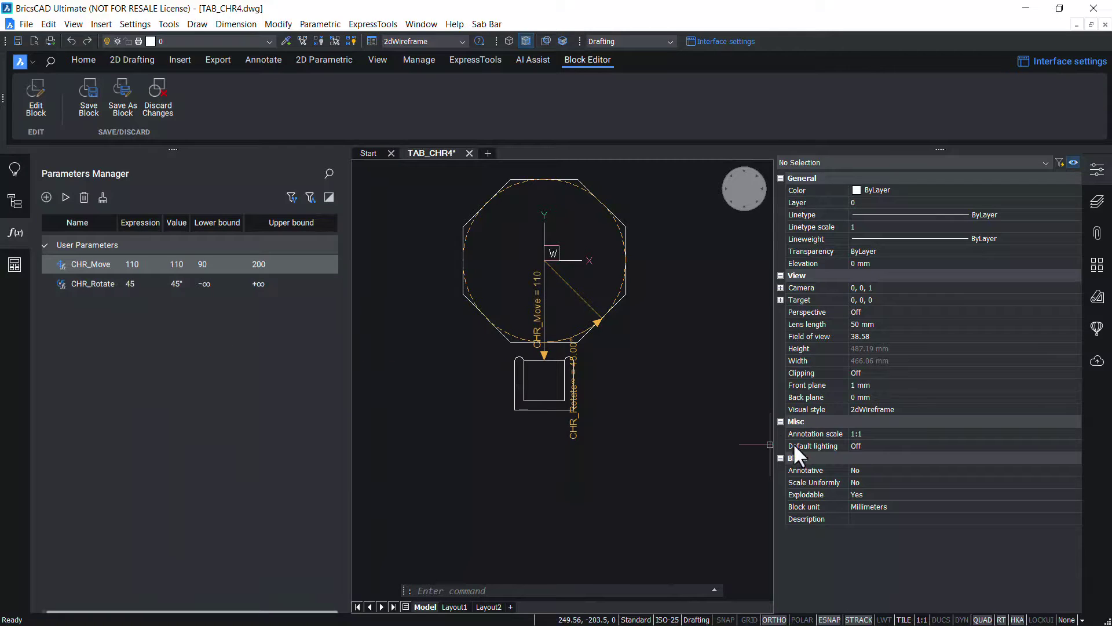
{"action": "double_click", "coordinate": [207, 283]}
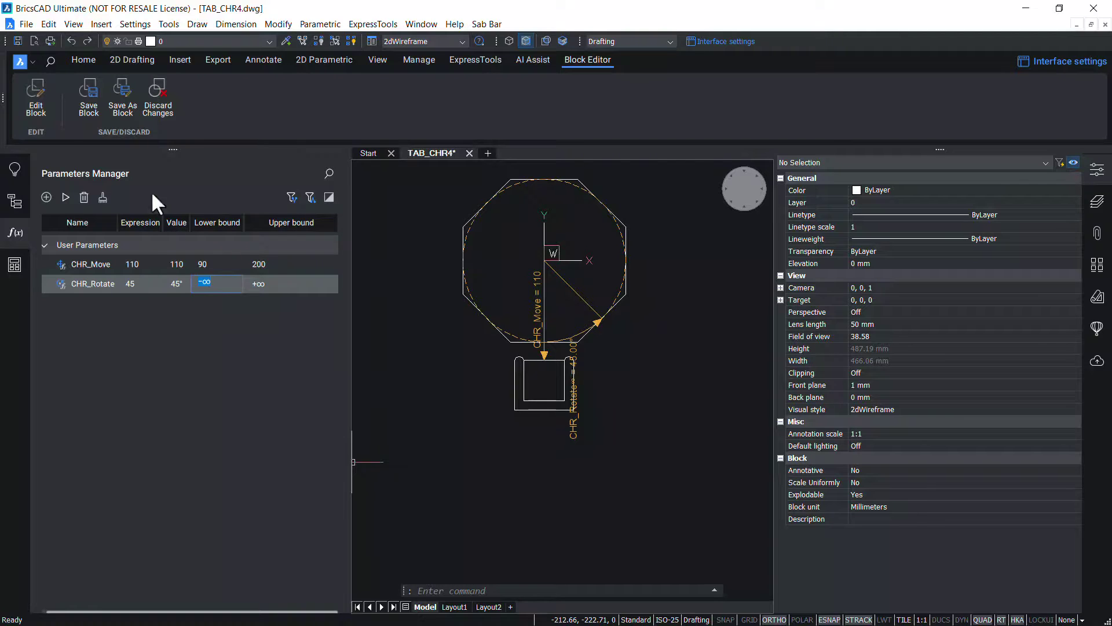
{"action": "left_click", "coordinate": [89, 99]}
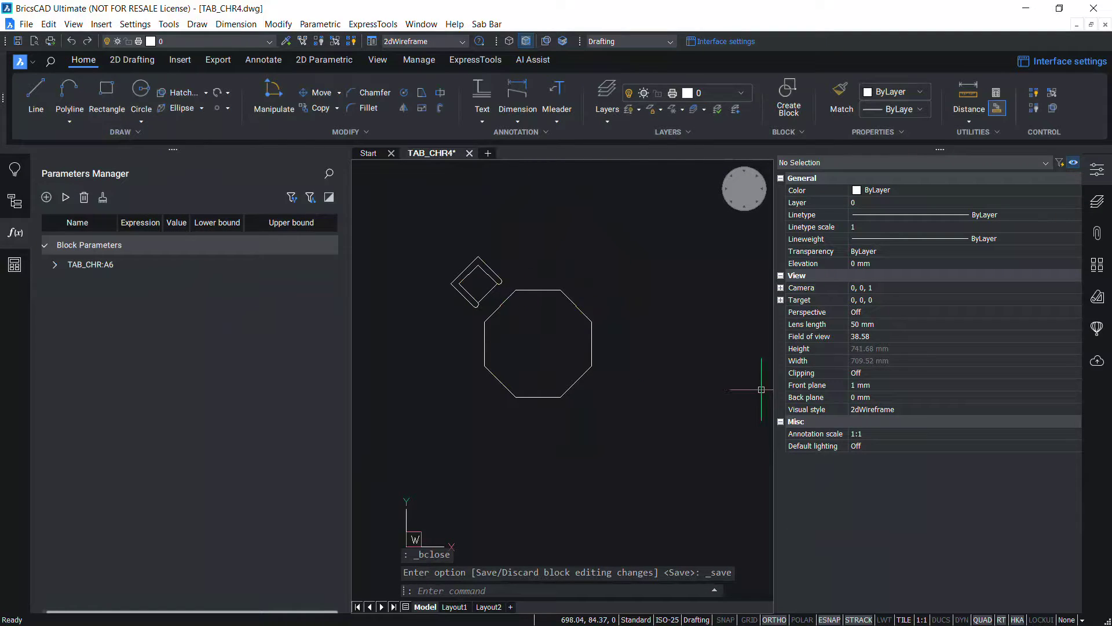